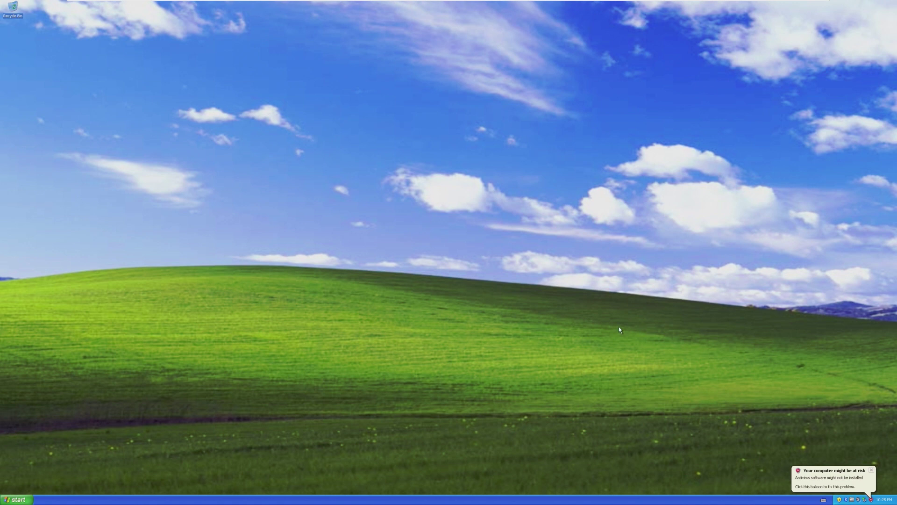
Close the 'Your computer might be at risk' and 'Keep your computer up to date' balloons.
click(872, 470)
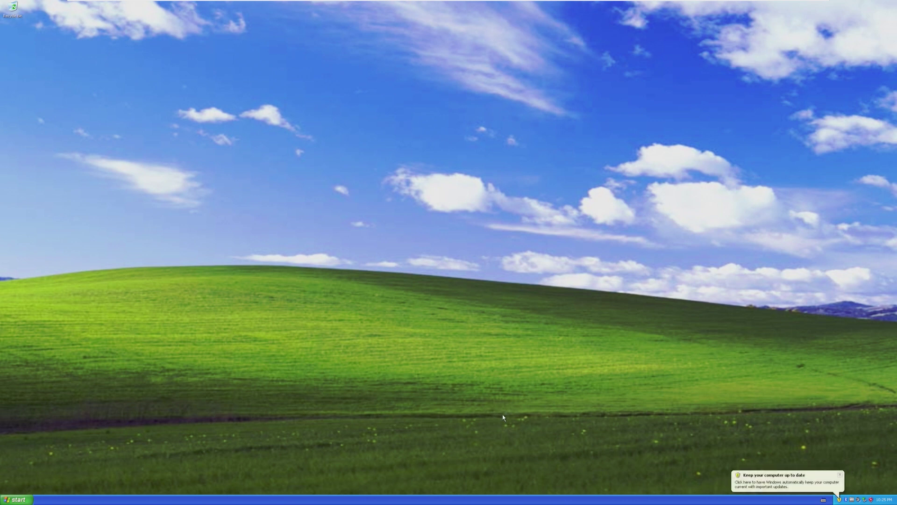
click(841, 473)
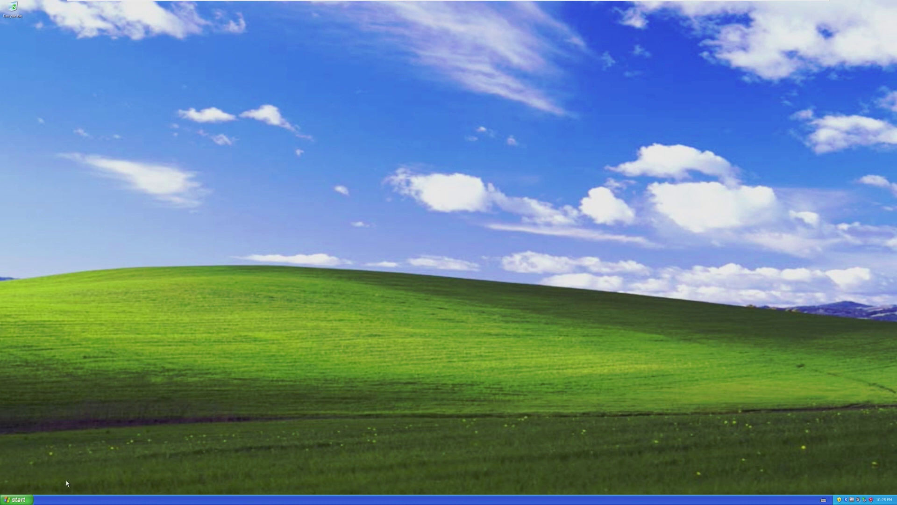
Launch Windows Longhorn setup from the D: CD drive in My Computer and pass the welcome page.
click(16, 499)
click(105, 396)
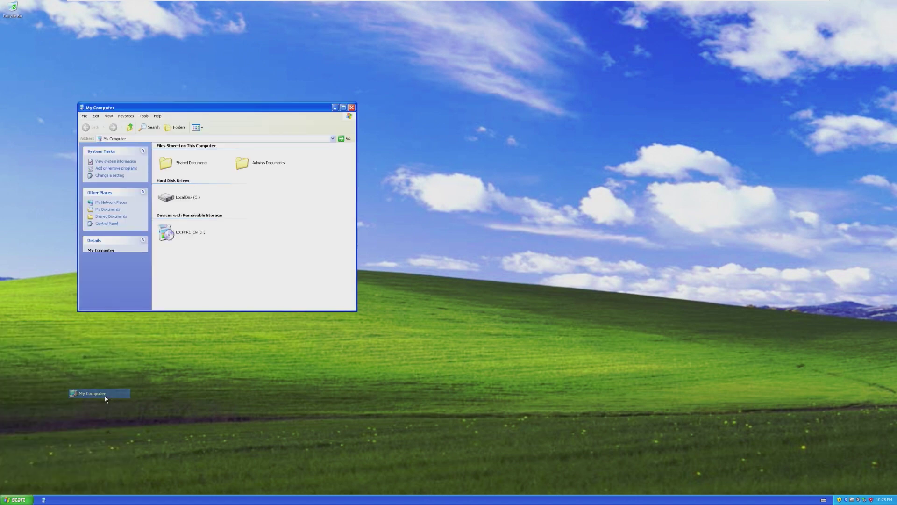
double_click(184, 233)
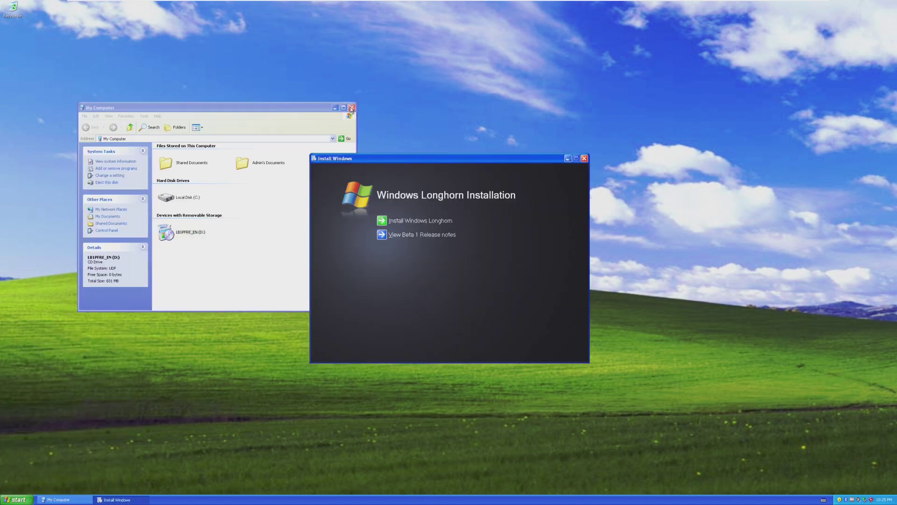
click(351, 108)
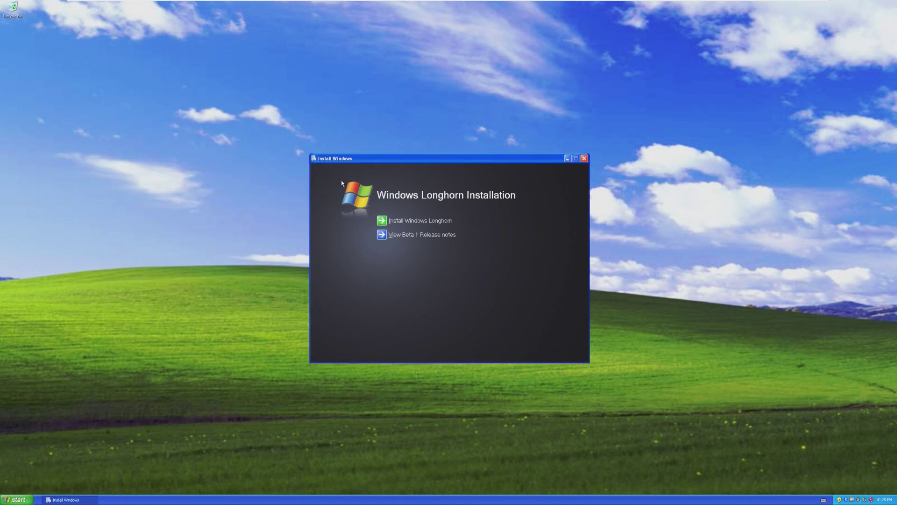
click(381, 222)
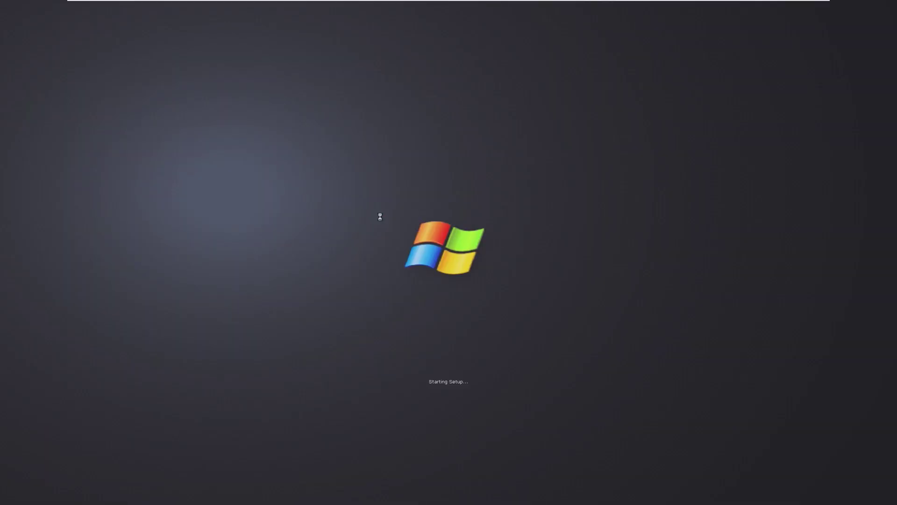
key(Return)
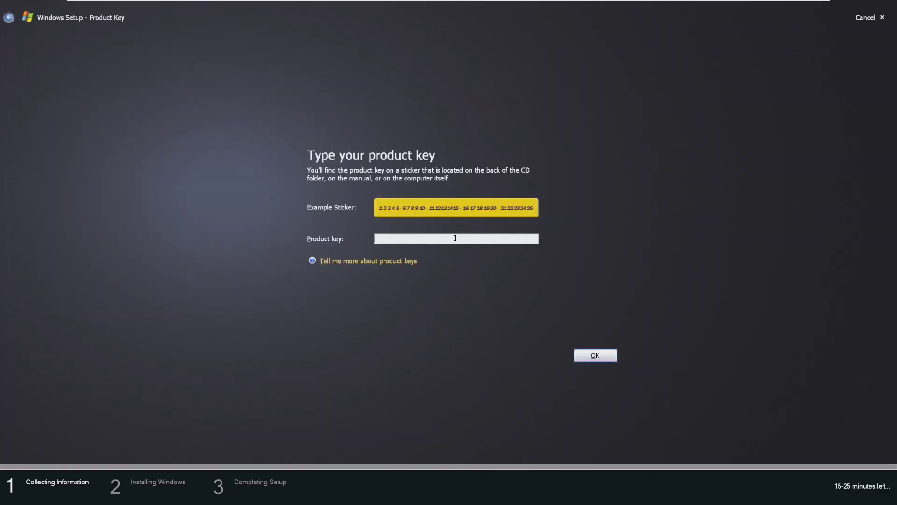
Submit the product key and accept the license terms.
key(Return)
key(alt+a)
click(595, 357)
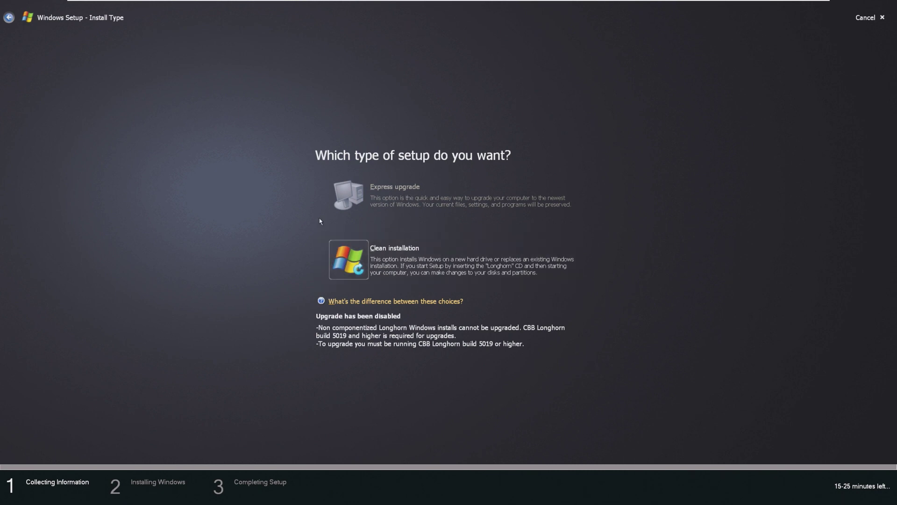
Choose a clean installation onto Partition 1 (C:), confirm the warning and begin installing.
click(349, 253)
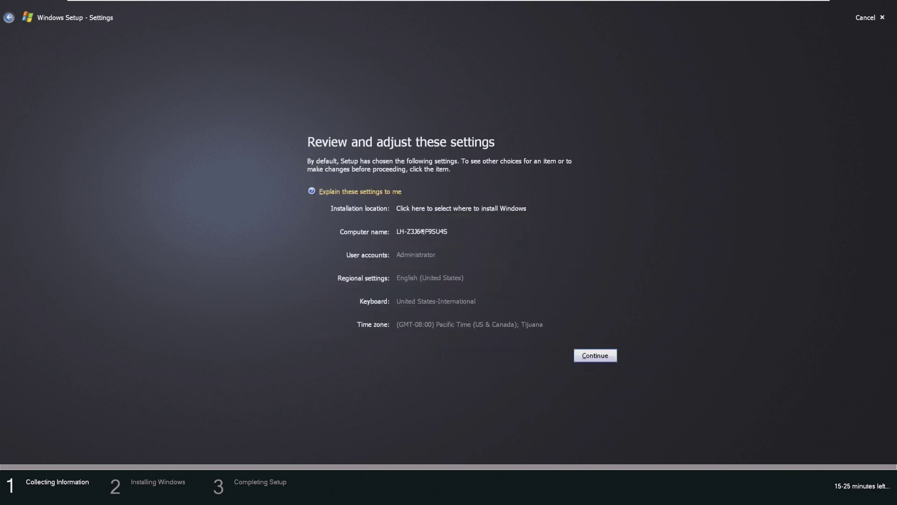
click(453, 210)
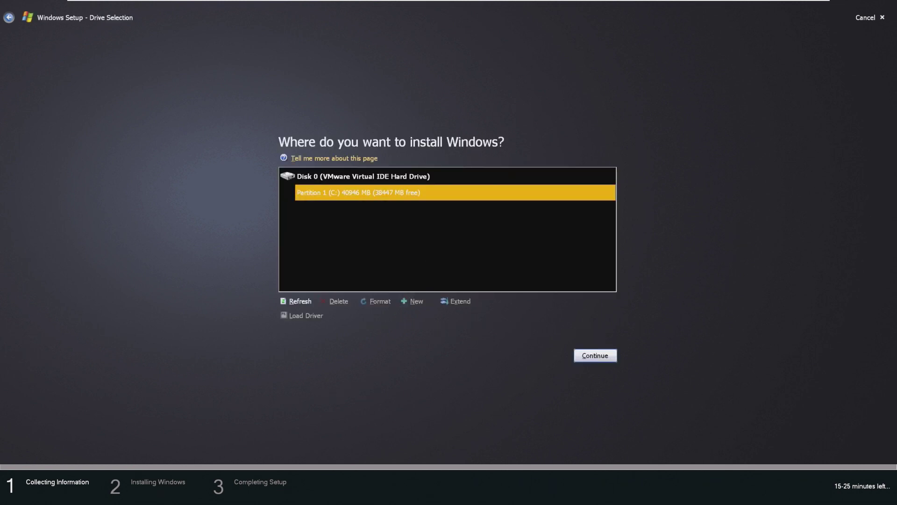
click(597, 358)
click(527, 286)
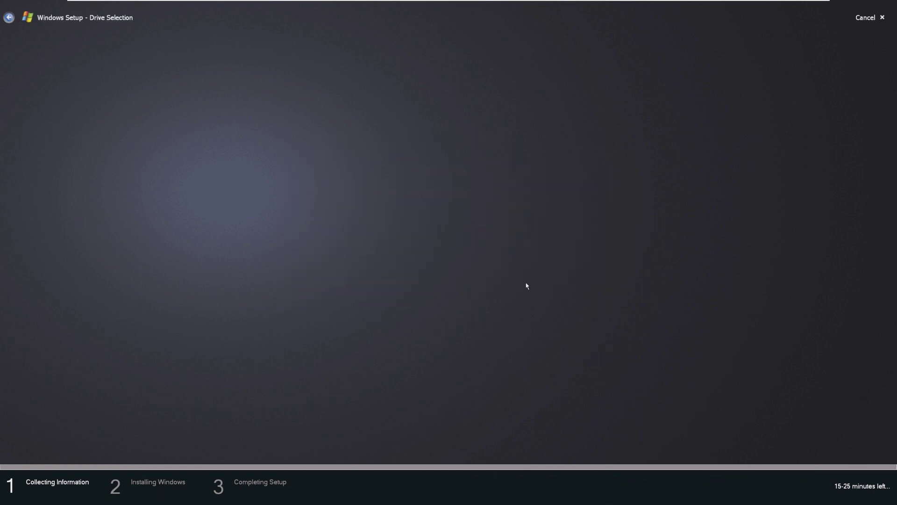
click(586, 353)
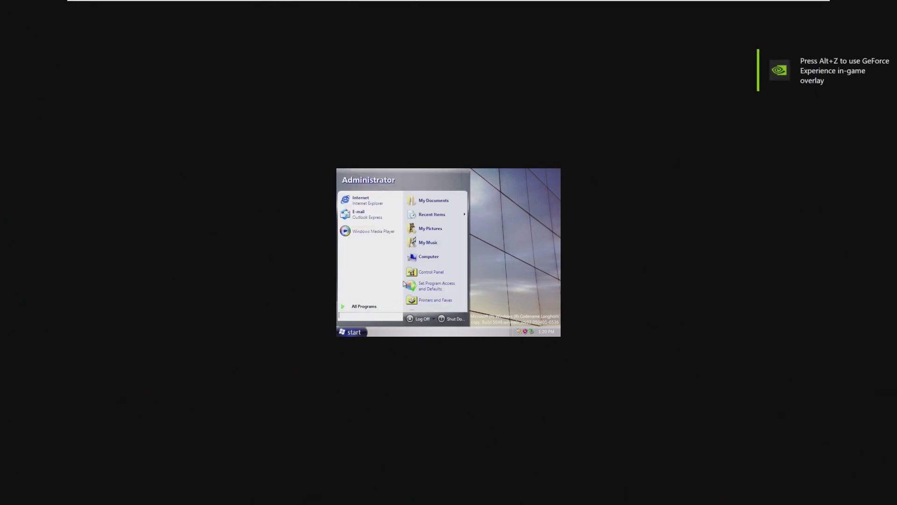
click(416, 259)
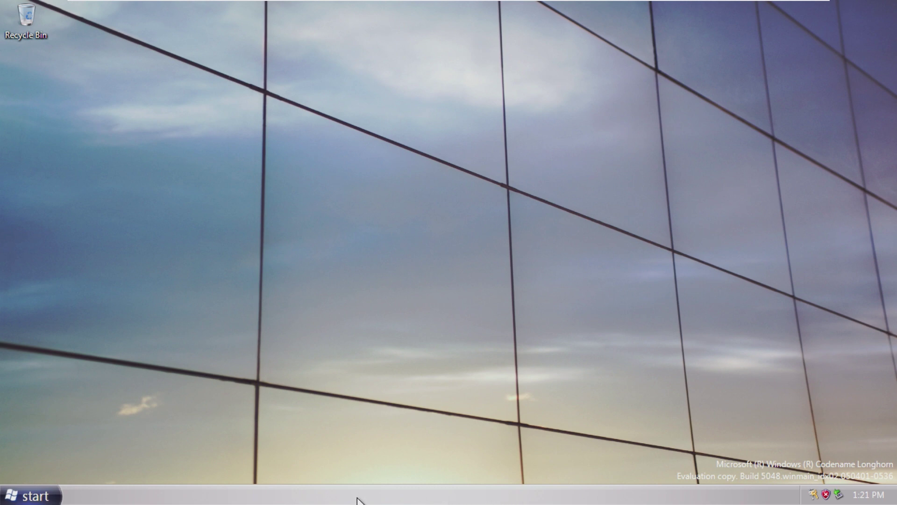
Open the Start menu, view All Programs, then return to the pinned programs.
click(49, 495)
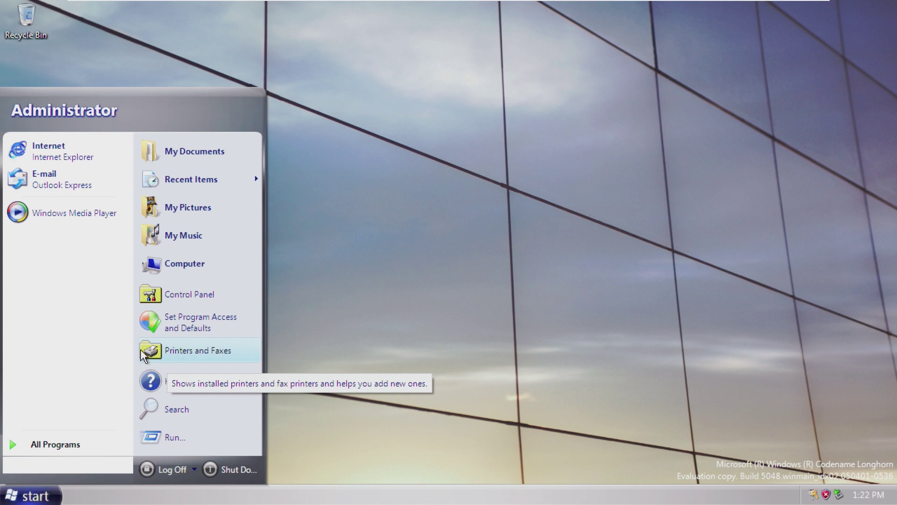
click(89, 466)
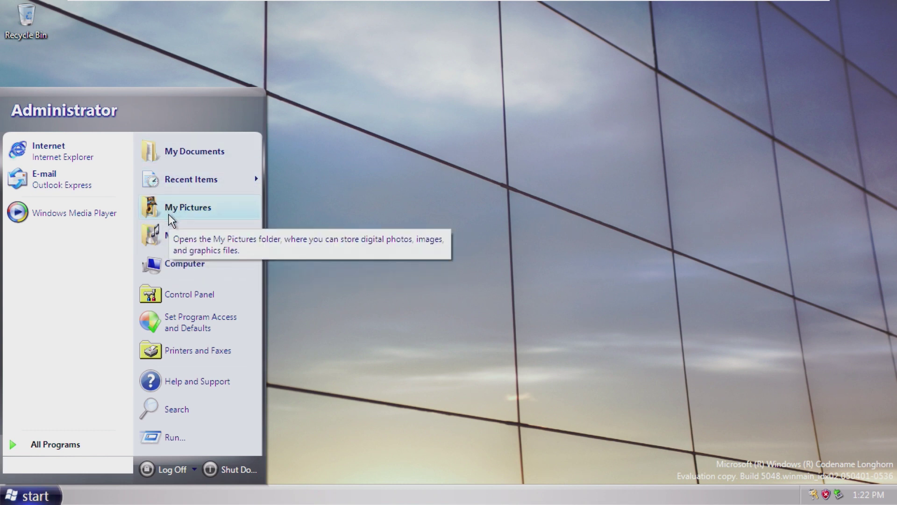
click(75, 447)
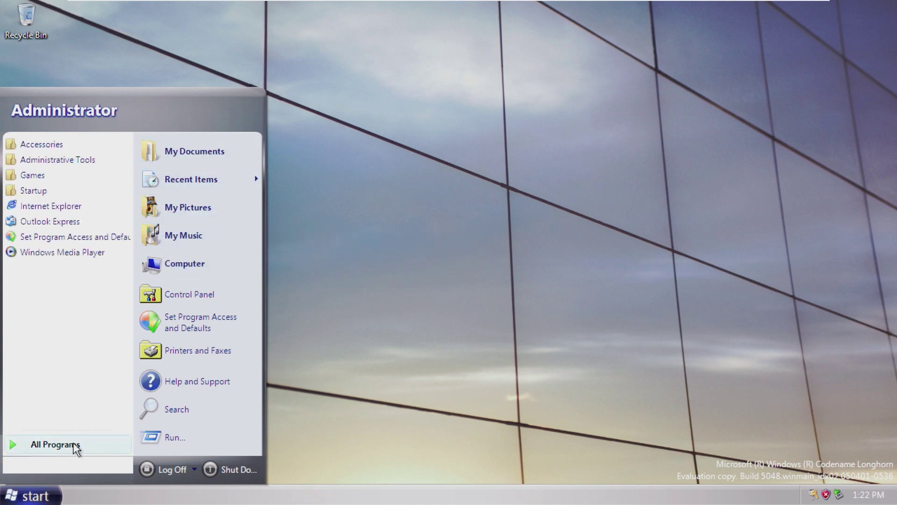
click(21, 445)
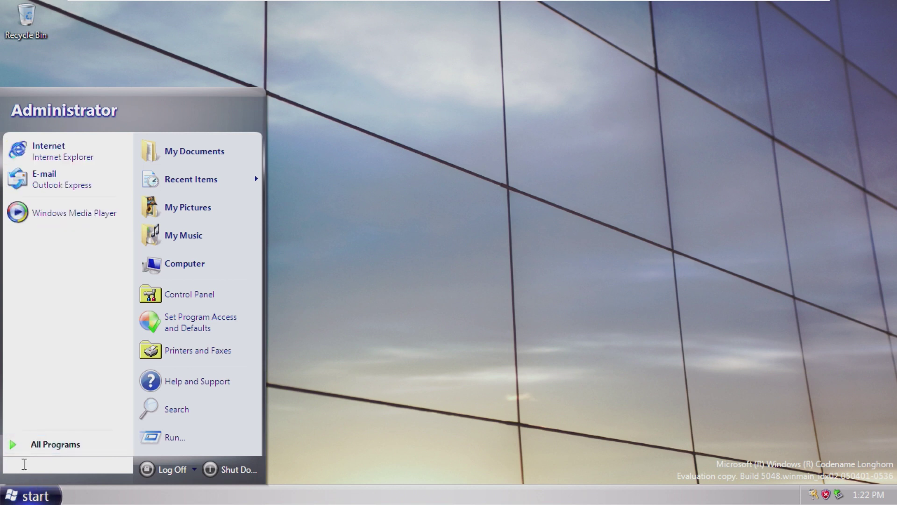
Search the Start menu for 'media player', then for 'run', clearing each search.
text(media)
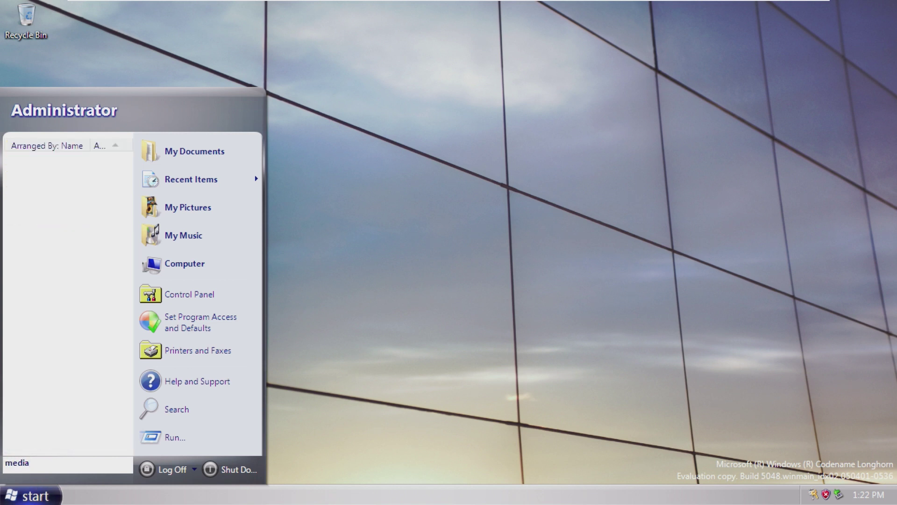
text( player)
key(BackSpace)
key(BackSpace)
key(BackSpace)
key(BackSpace)
key(BackSpace)
key(BackSpace)
key(BackSpace)
key(BackSpace)
key(BackSpace)
key(BackSpace)
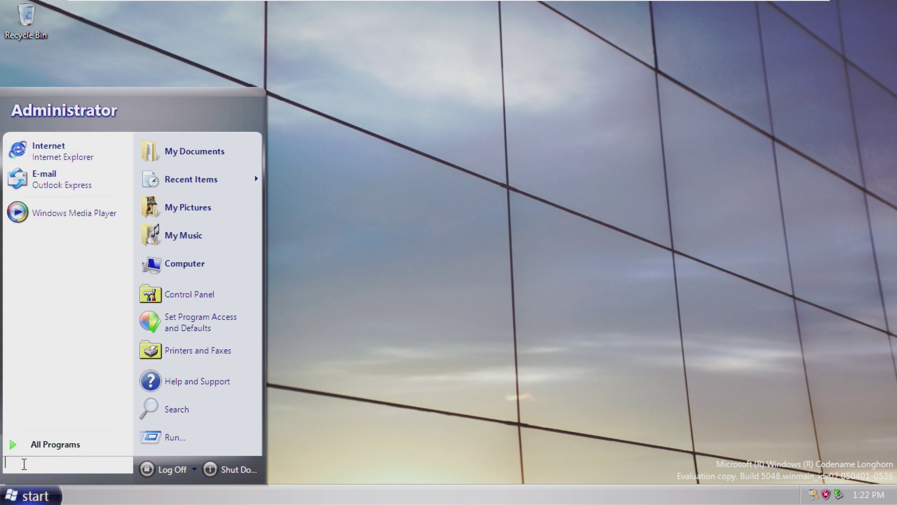
text(run)
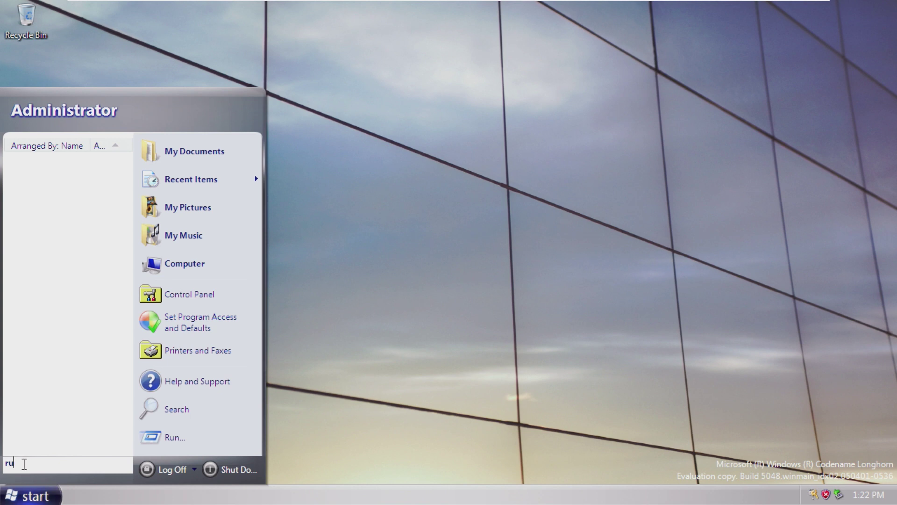
key(BackSpace)
key(BackSpace)
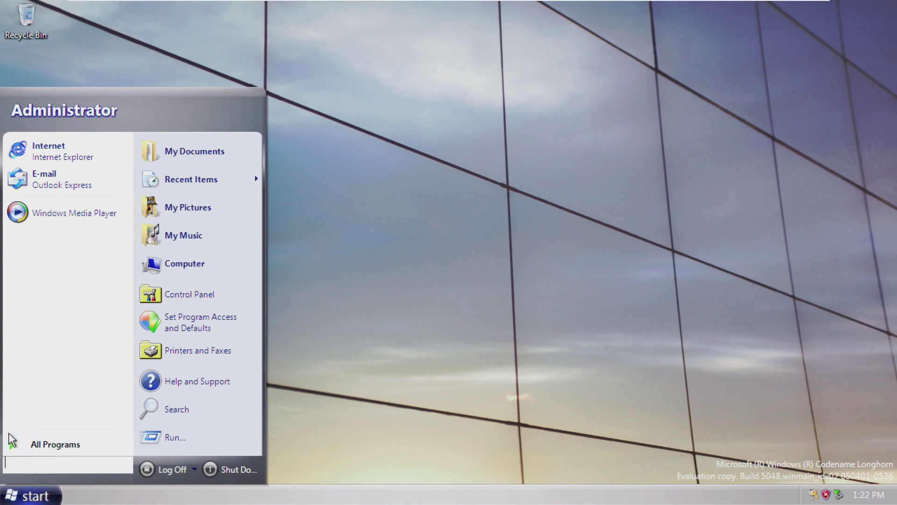
Launch the Program Compatibility Wizard from All Programs > Accessories.
click(14, 444)
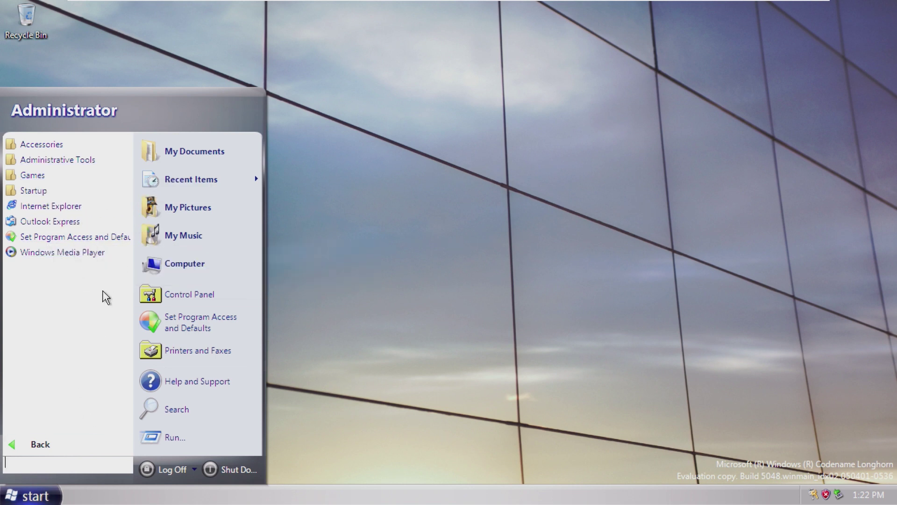
click(43, 145)
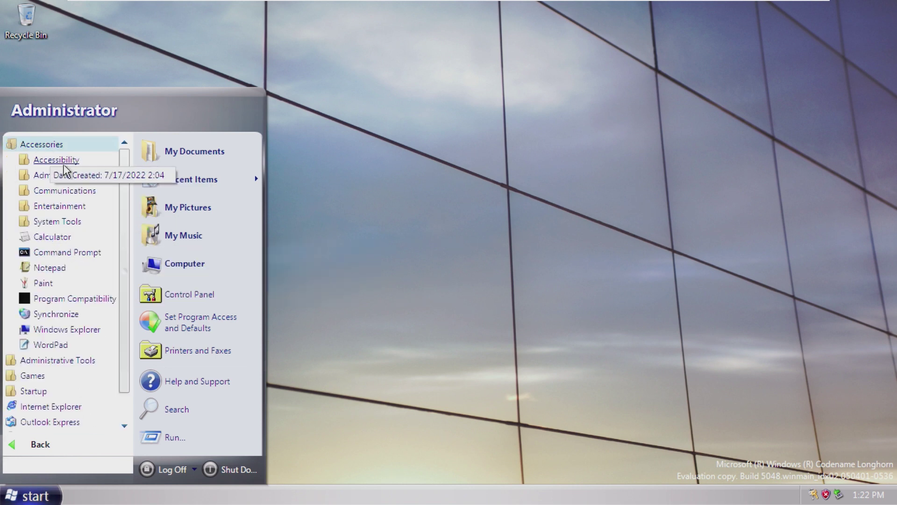
click(55, 302)
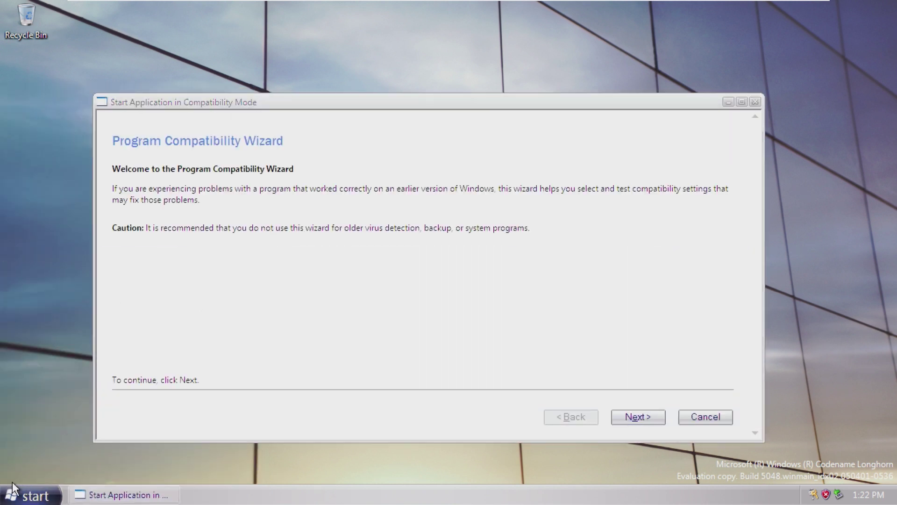
Launch File Server Role Management from All Programs > Administrative Tools.
click(27, 493)
click(41, 445)
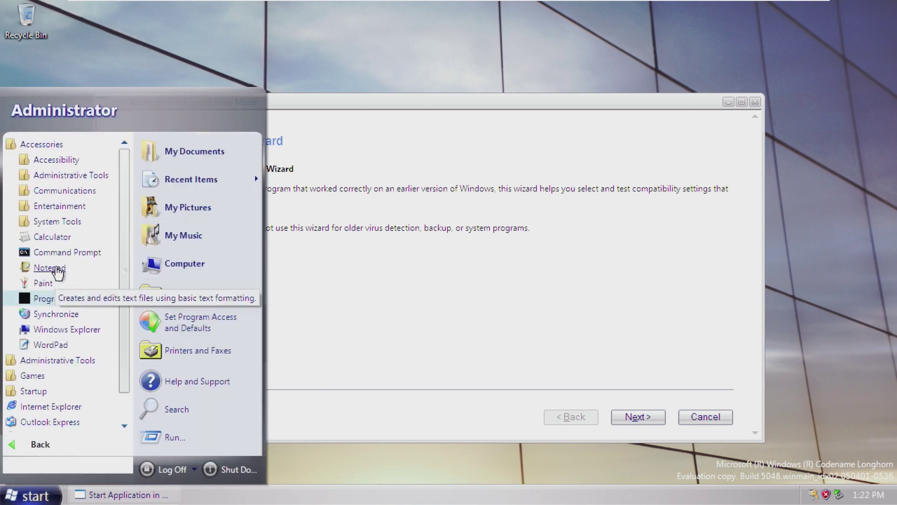
scroll(52, 372, down, 1)
click(52, 331)
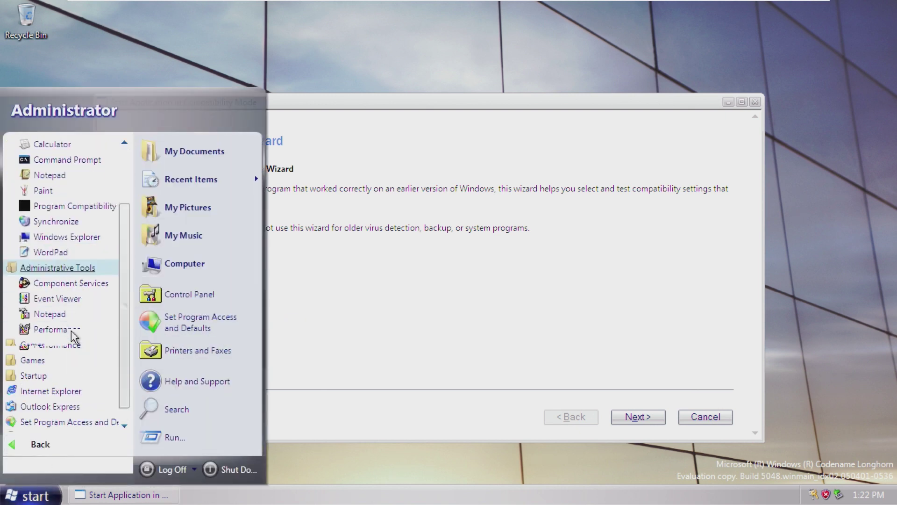
click(51, 316)
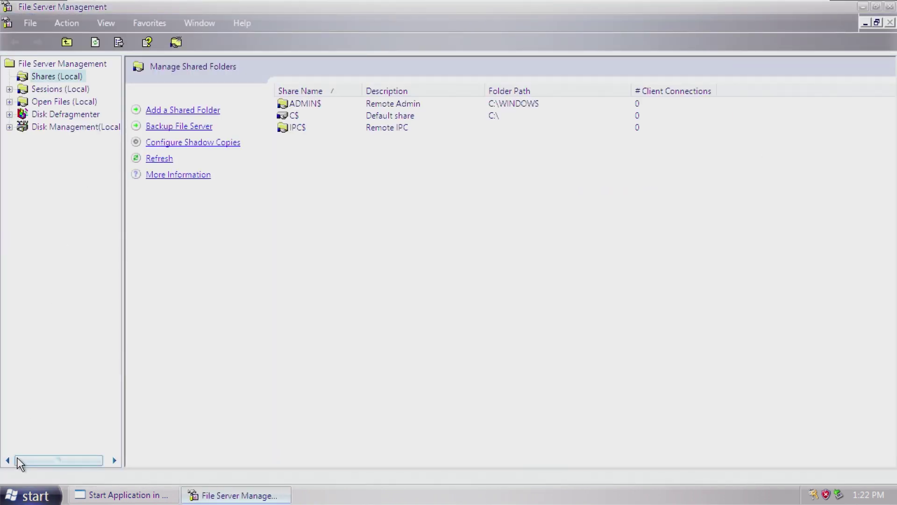
Dismiss the program list and close File Server Management.
click(41, 439)
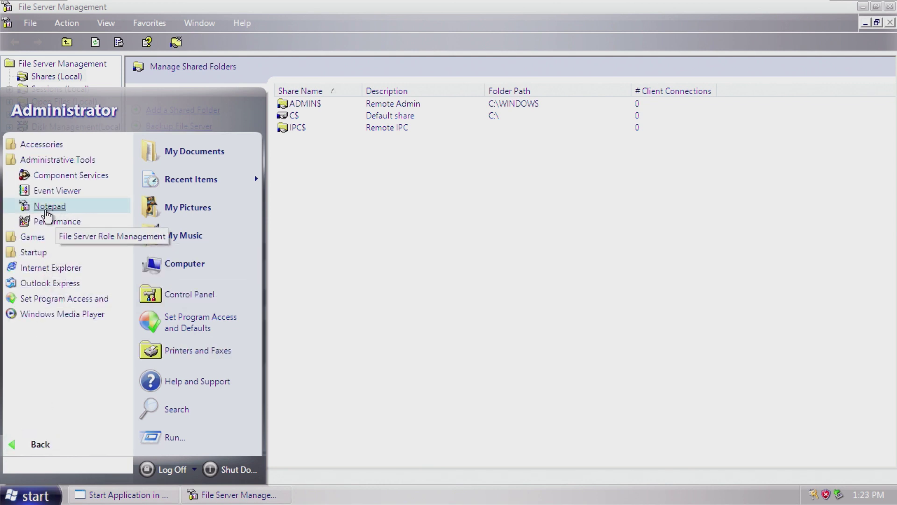
click(414, 259)
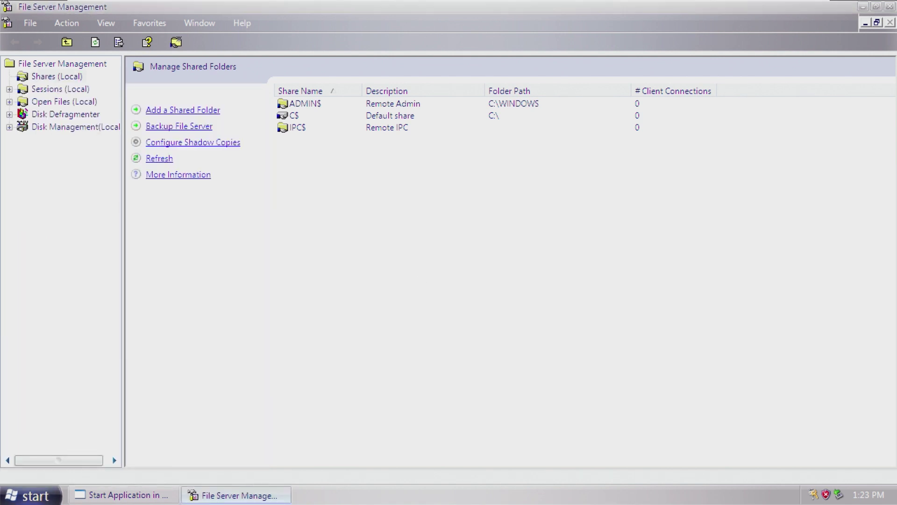
click(891, 7)
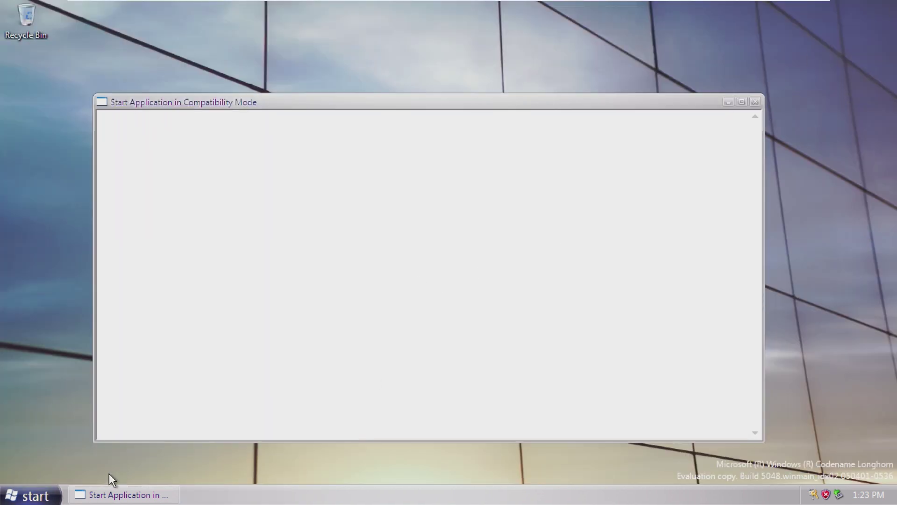
Browse the Games and Startup folders in All Programs, then close the Start menu.
click(23, 496)
click(39, 444)
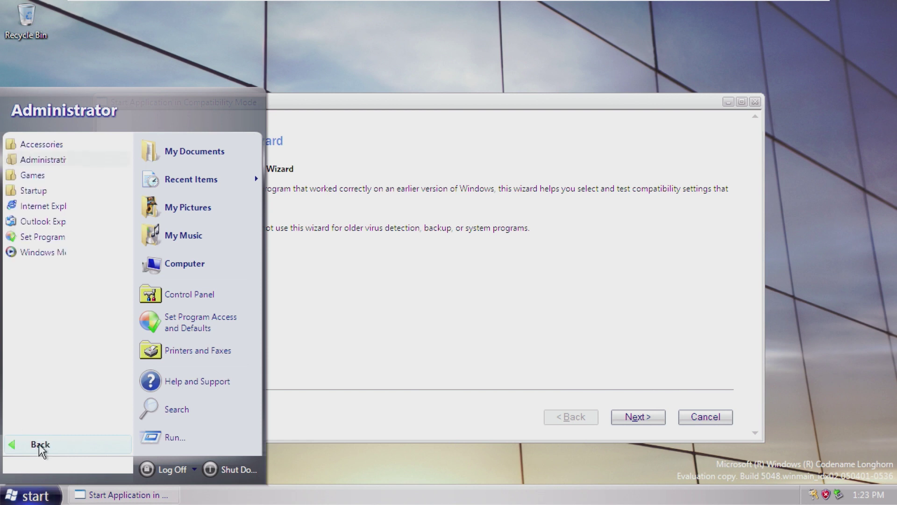
click(48, 176)
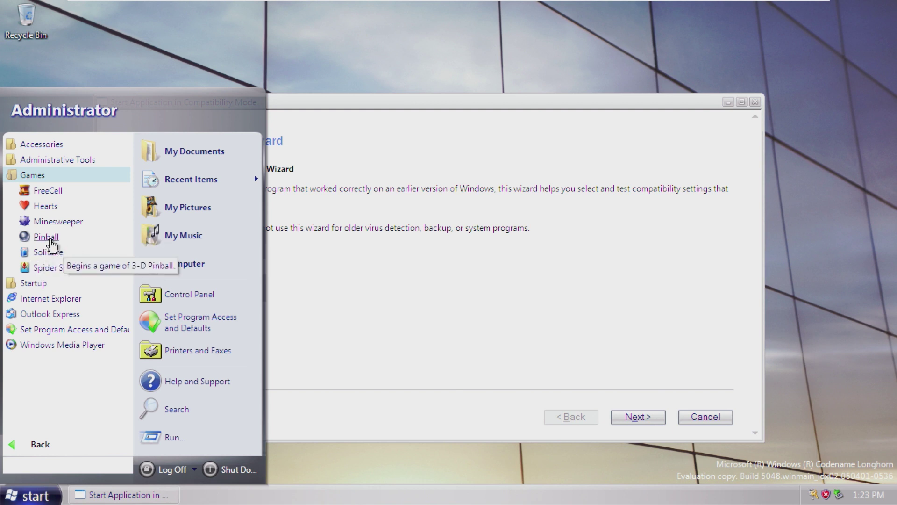
click(33, 283)
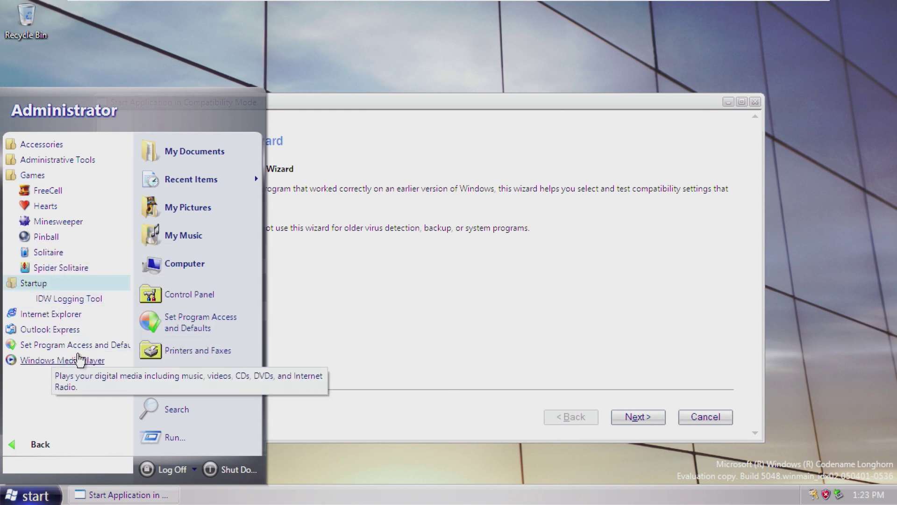
click(18, 499)
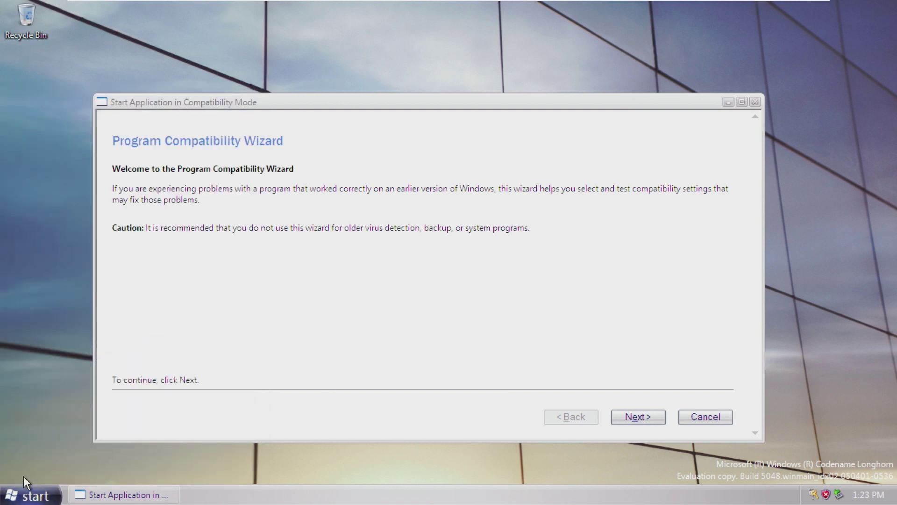
Test-run Fax Cover Page Editor in Windows 95 compatibility mode through the wizard.
drag(161, 102, 157, 99)
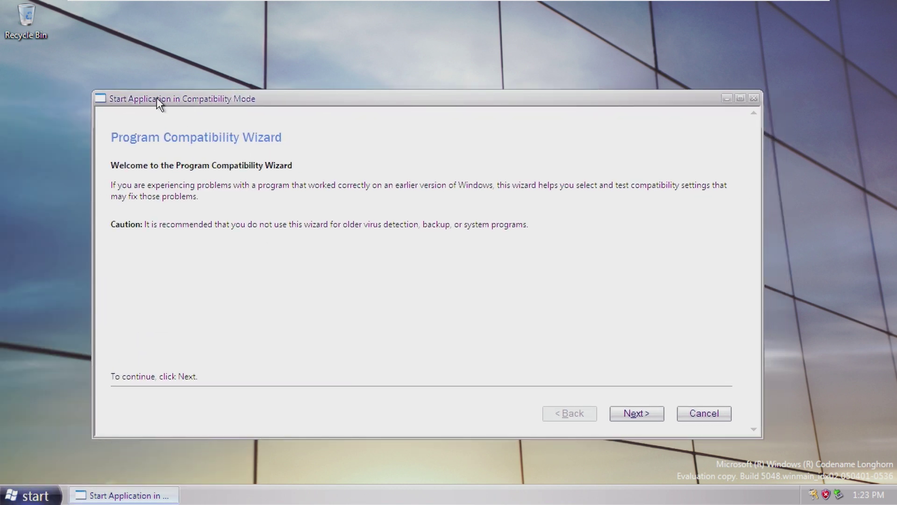
click(638, 413)
click(638, 413)
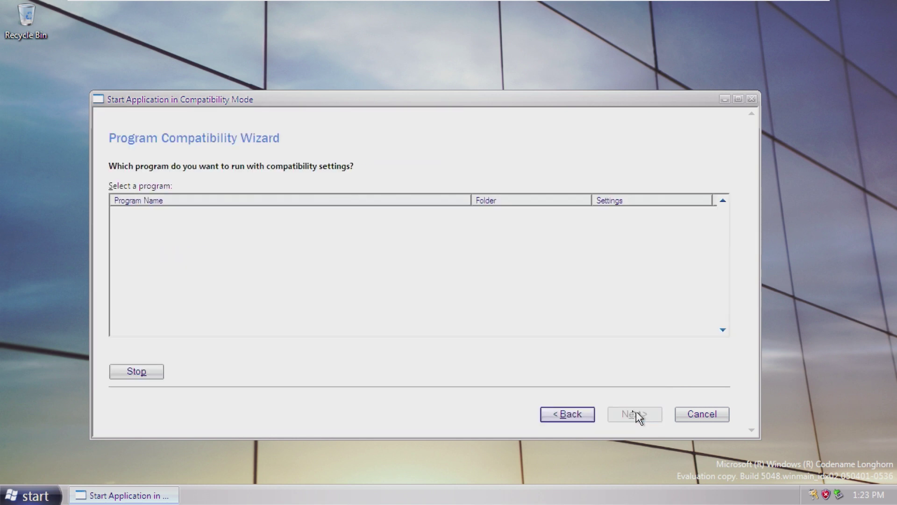
click(639, 414)
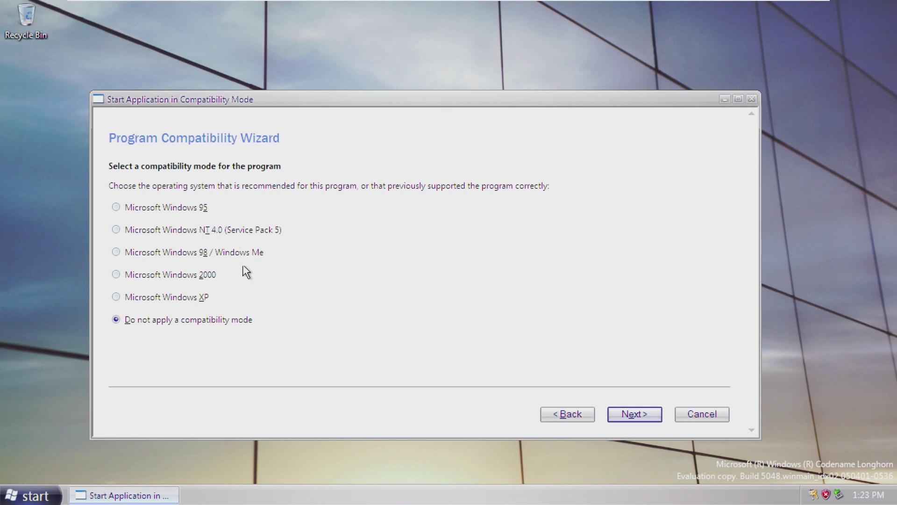
click(191, 208)
click(627, 414)
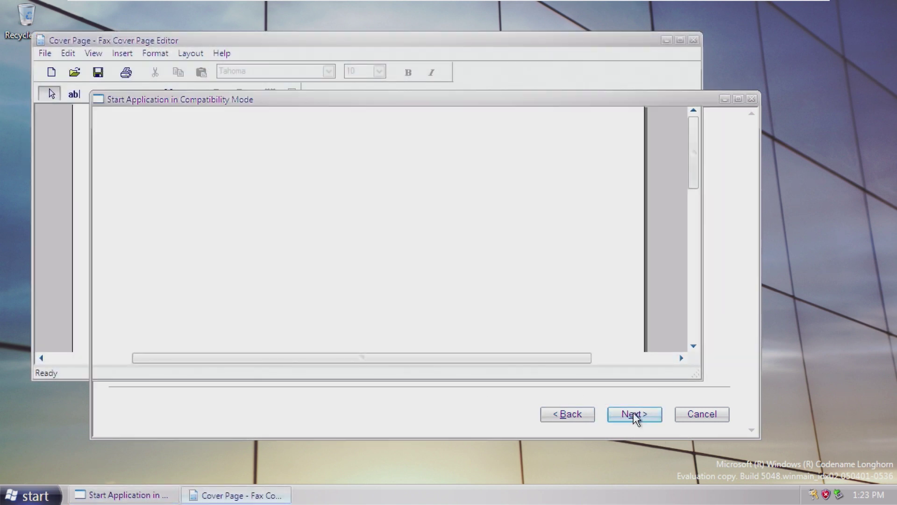
Cancel the compatibility wizard without sending data and close Fax Cover Page Editor.
click(697, 416)
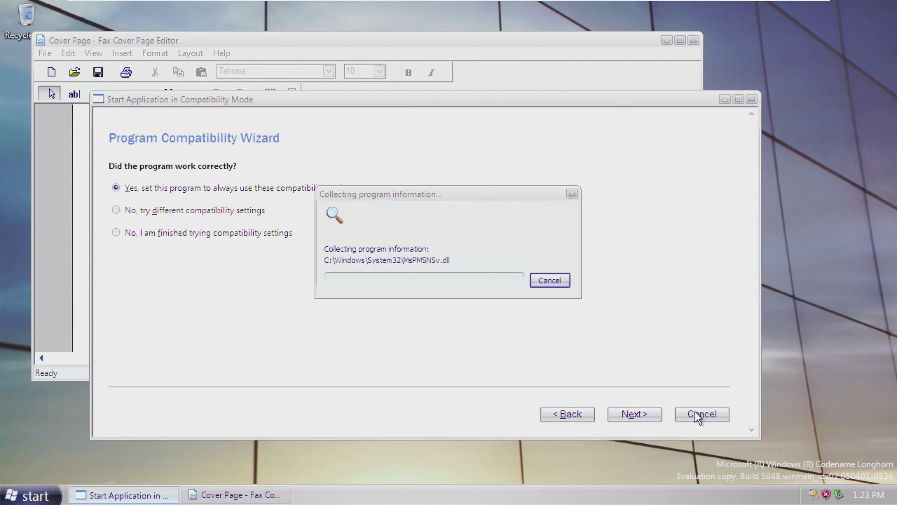
click(713, 416)
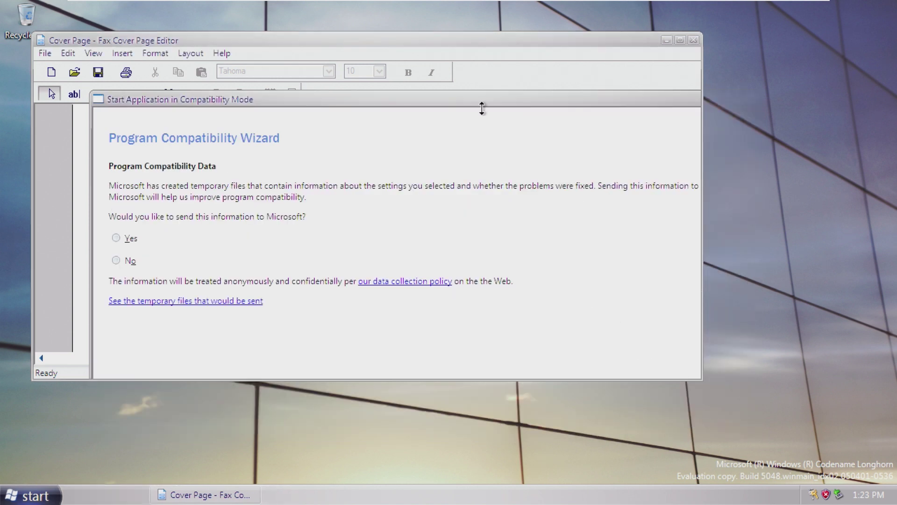
drag(194, 41, 226, 51)
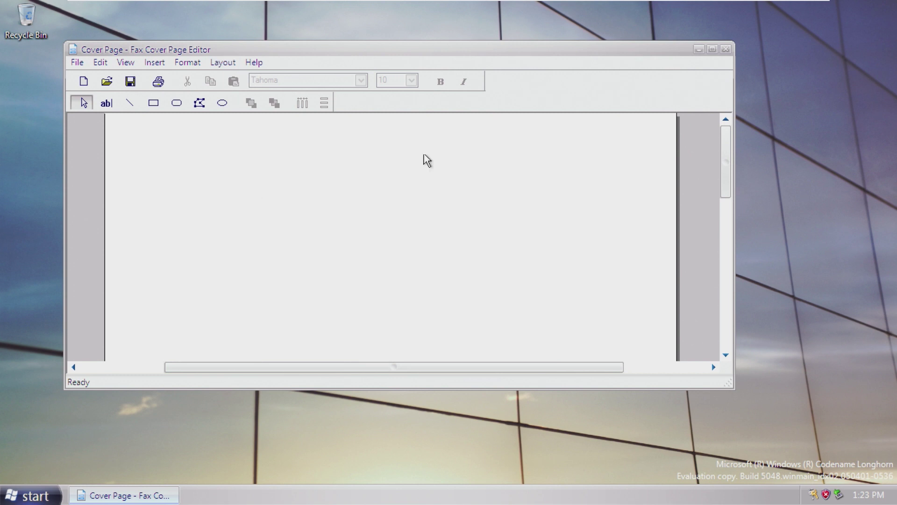
click(726, 49)
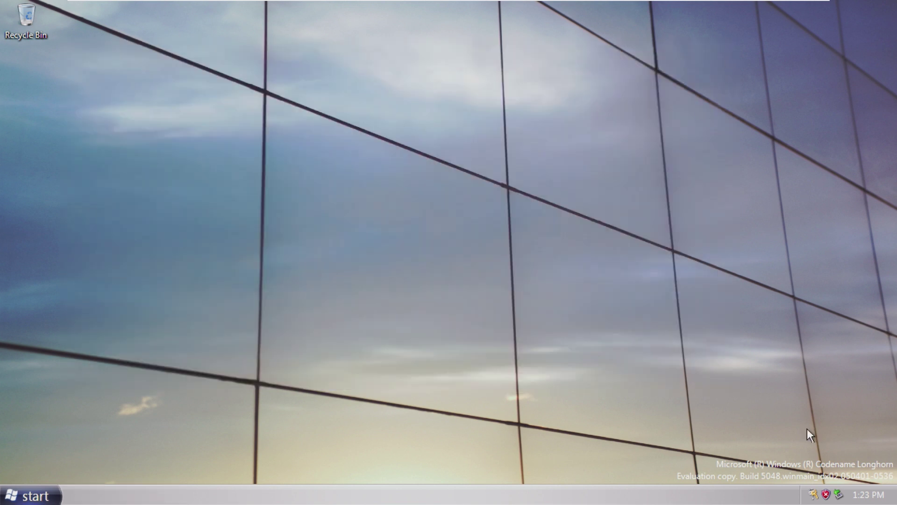
click(813, 494)
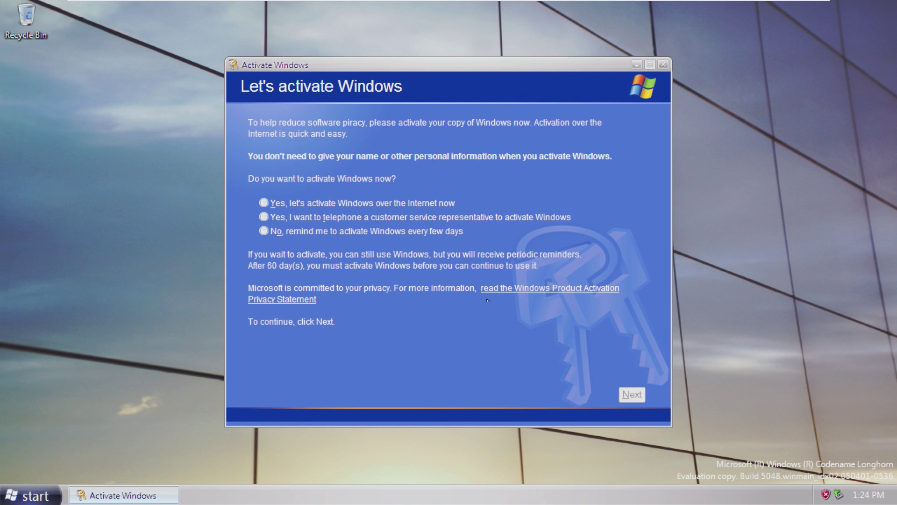
click(323, 201)
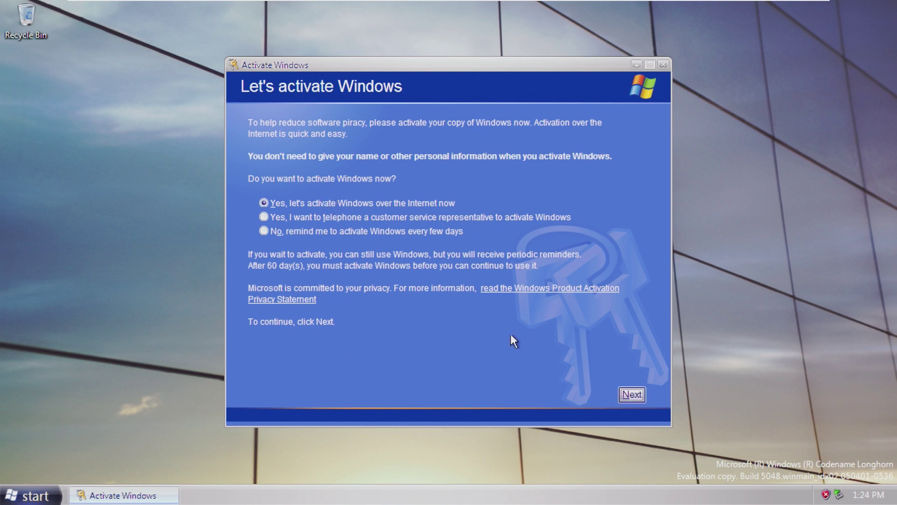
click(629, 395)
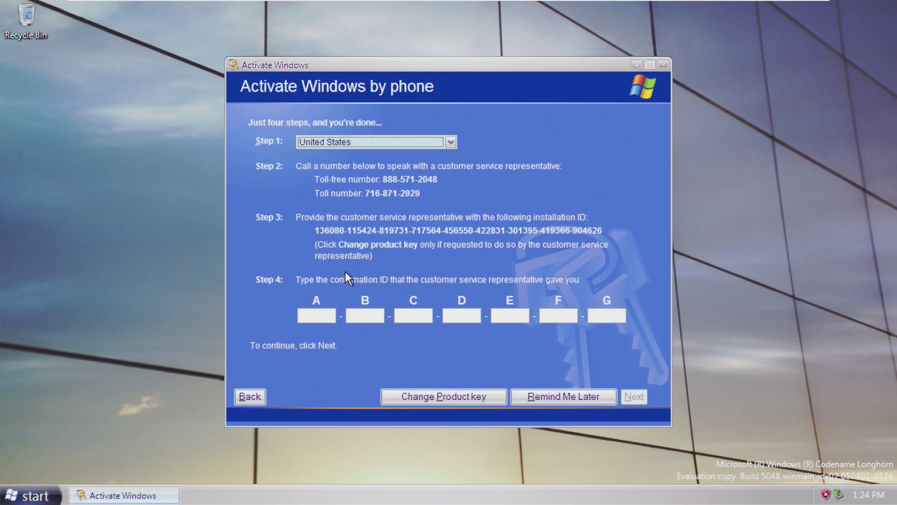
click(553, 397)
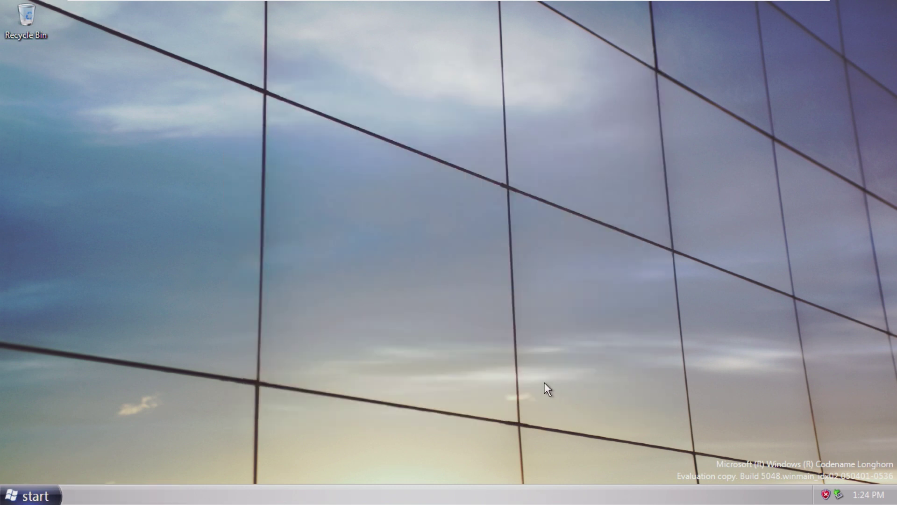
click(34, 496)
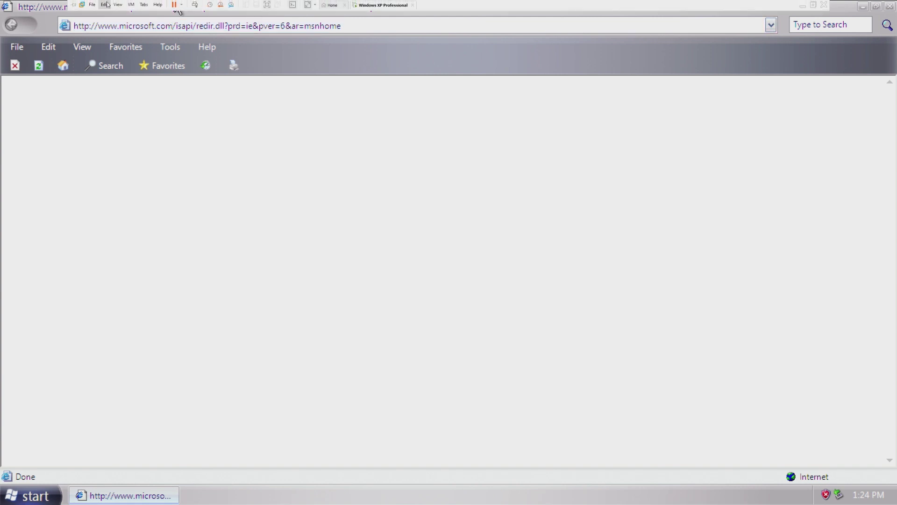
click(132, 5)
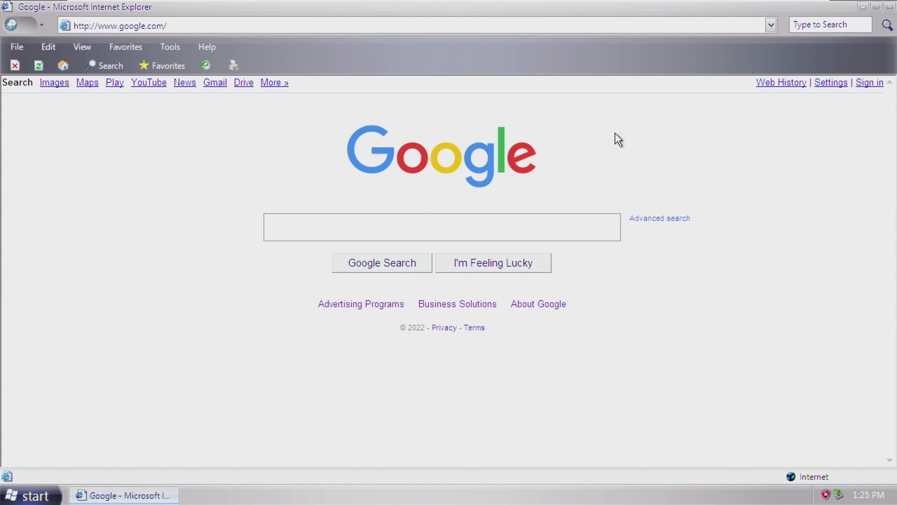
click(890, 7)
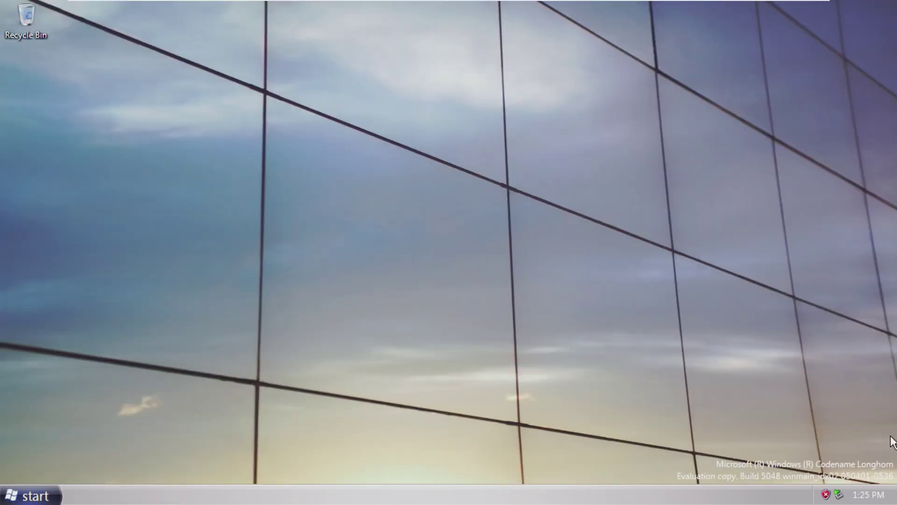
Check the Date and Time settings, then run winver to view the Windows version details.
double_click(865, 494)
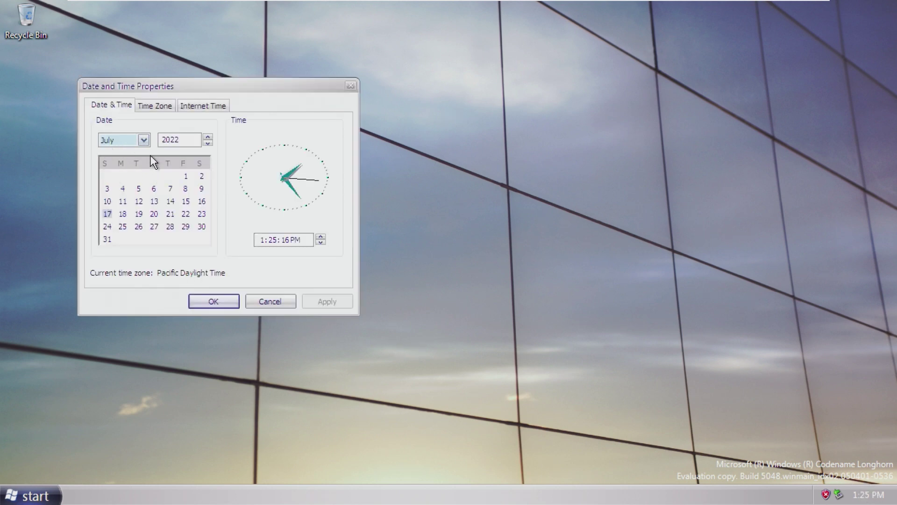
click(351, 86)
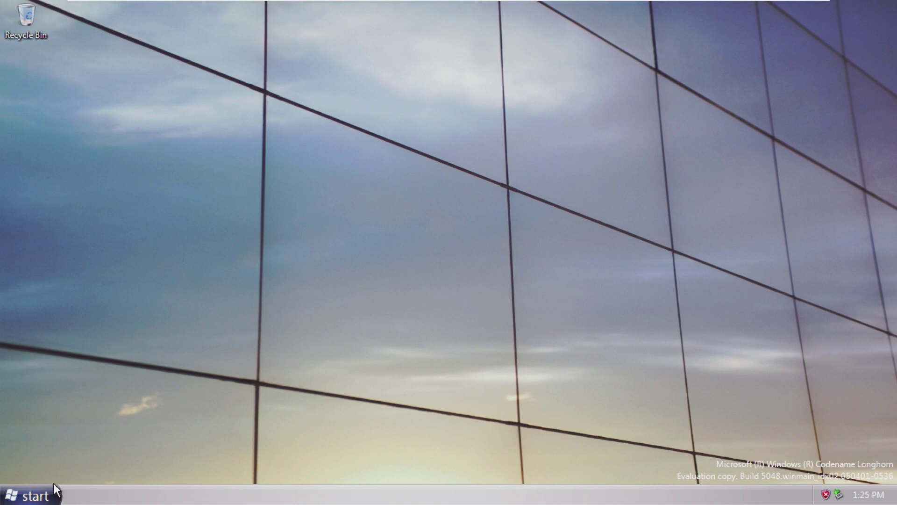
click(52, 491)
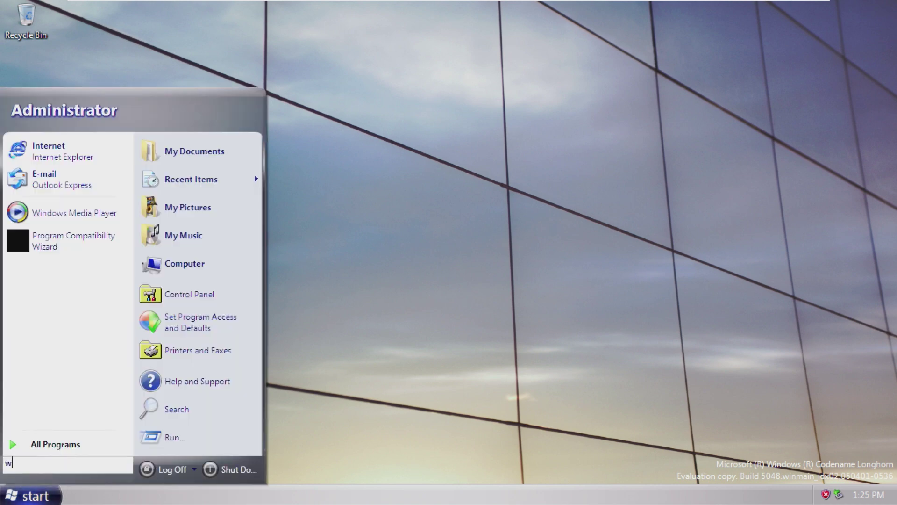
text(command)
key(super+r)
text(winver)
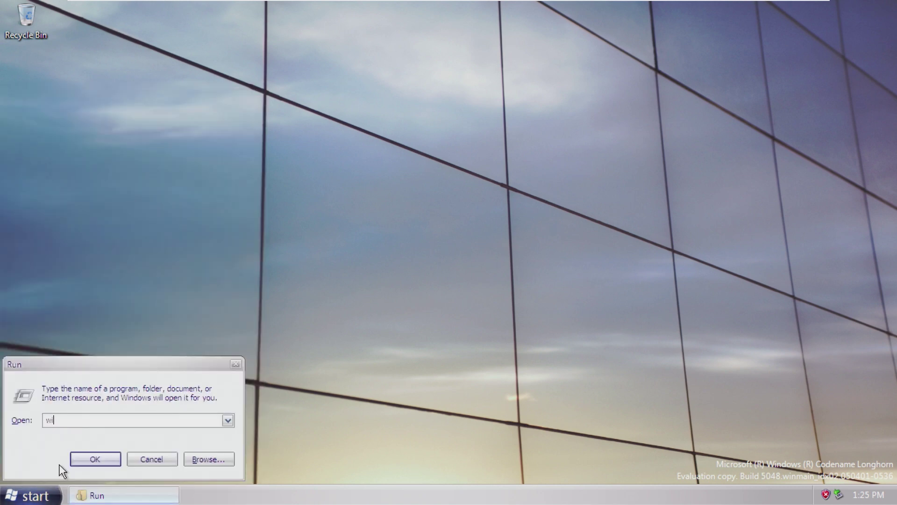
key(Return)
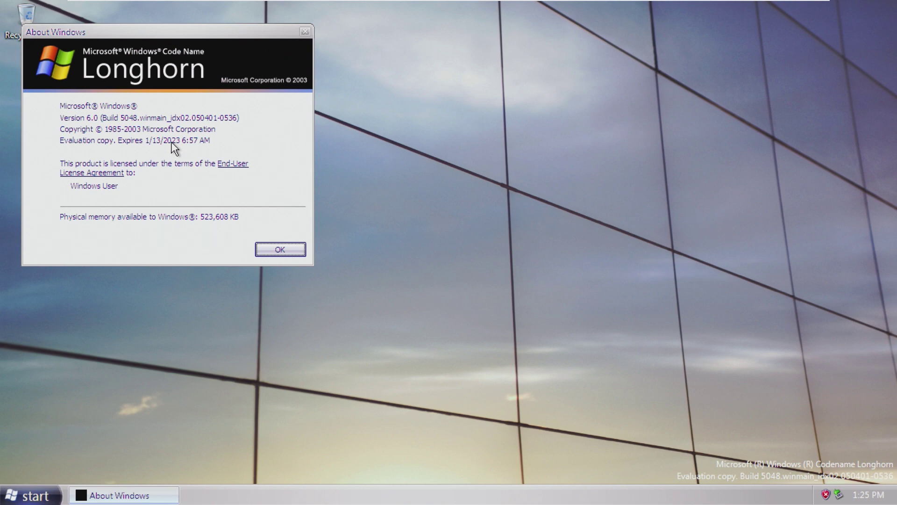
Close About Windows and open Control Panel from the Start menu.
key(Return)
click(29, 490)
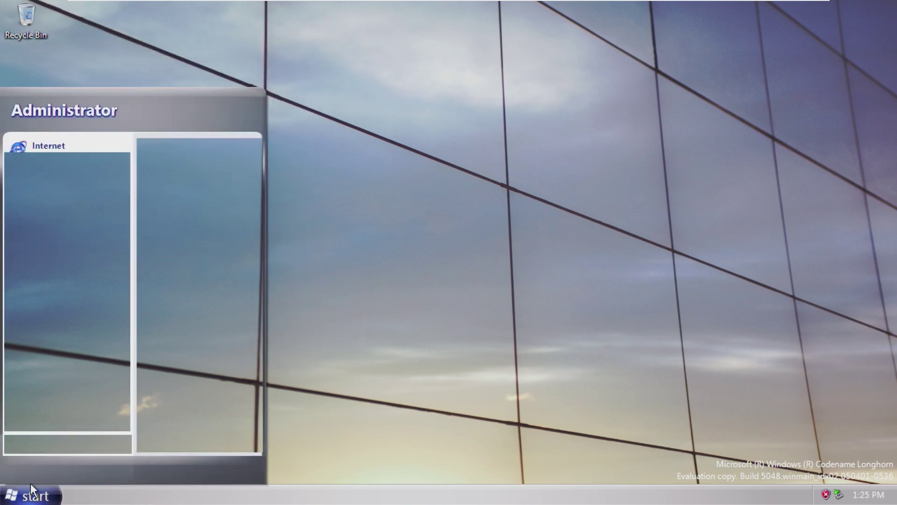
click(178, 292)
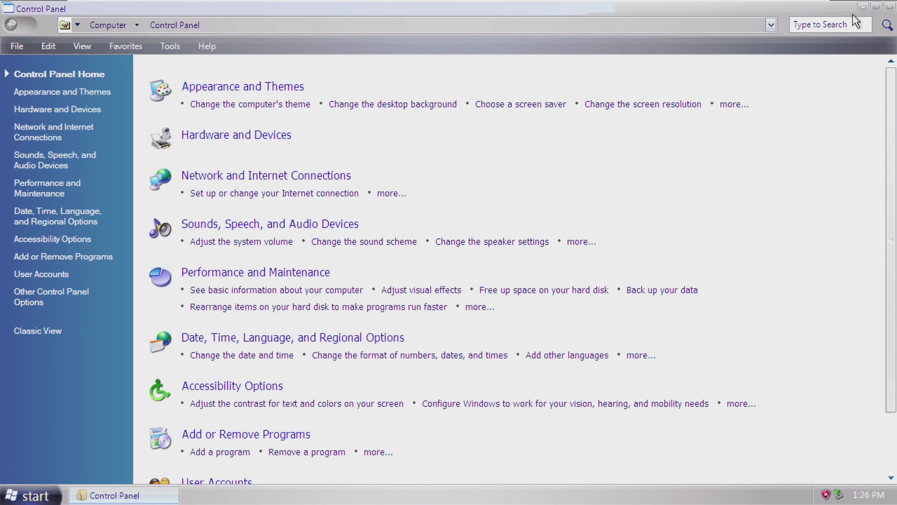
Restore the Control Panel window down from full screen, then close it.
click(876, 7)
click(439, 11)
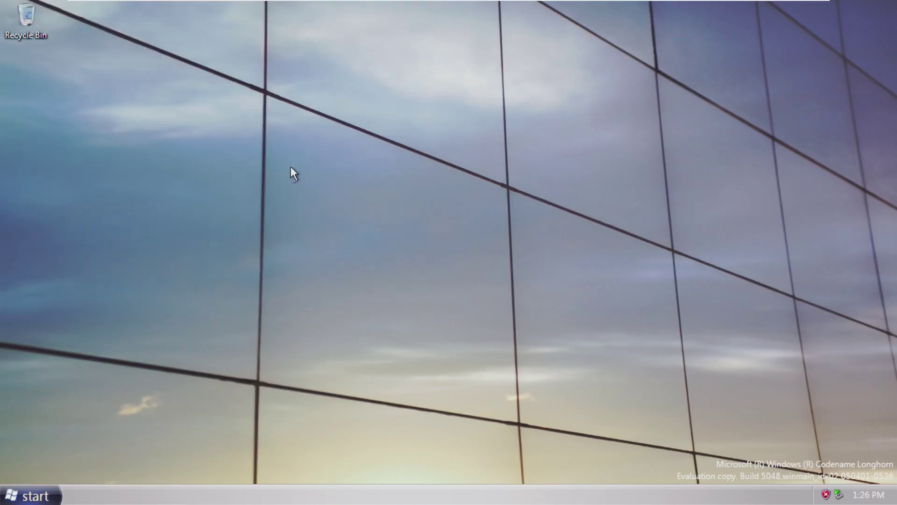
Open Computer maximized, select the Administrator's Documents folder, then show the log-off options.
click(37, 494)
click(179, 258)
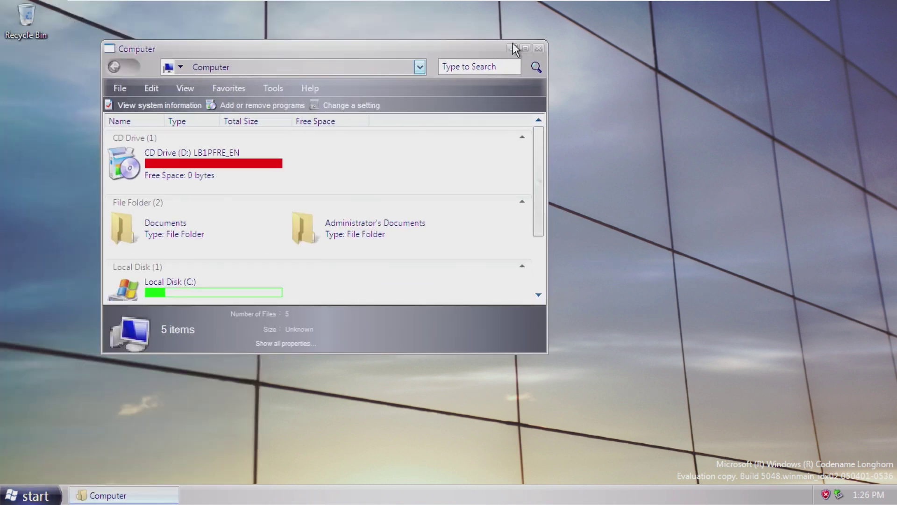
click(525, 48)
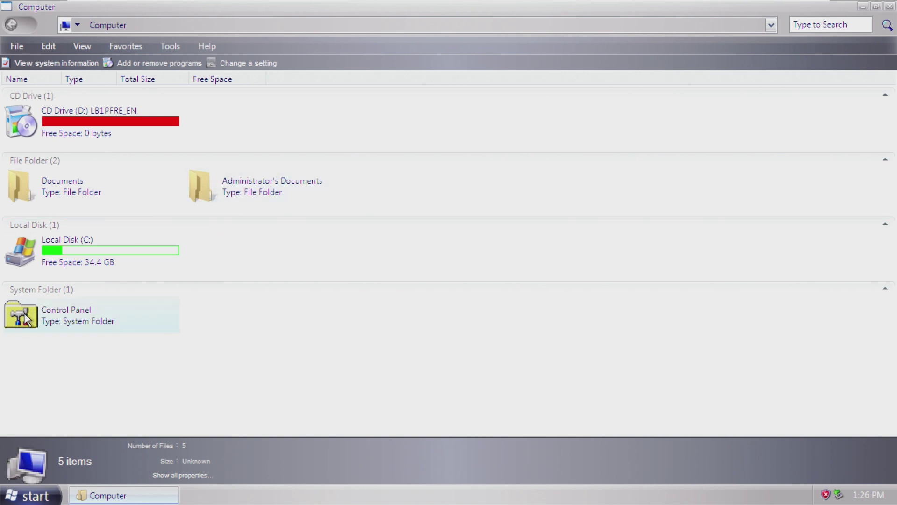
click(212, 184)
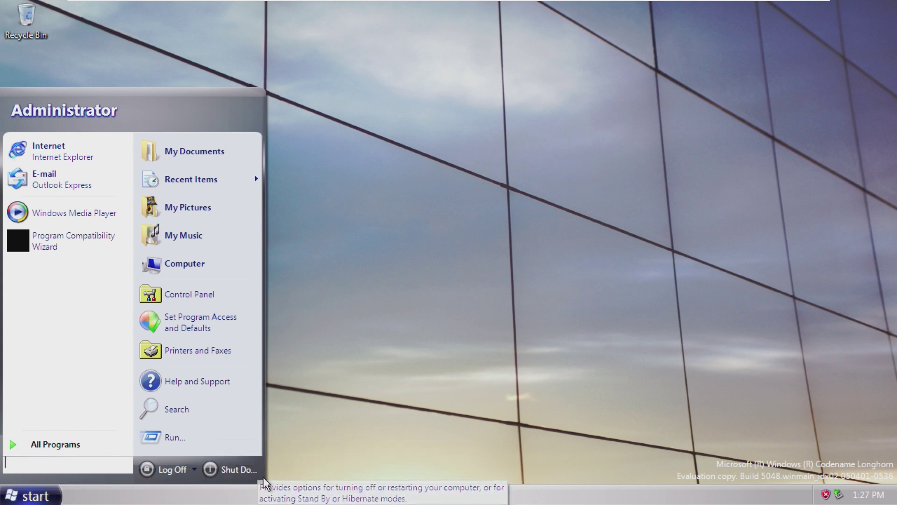
click(194, 470)
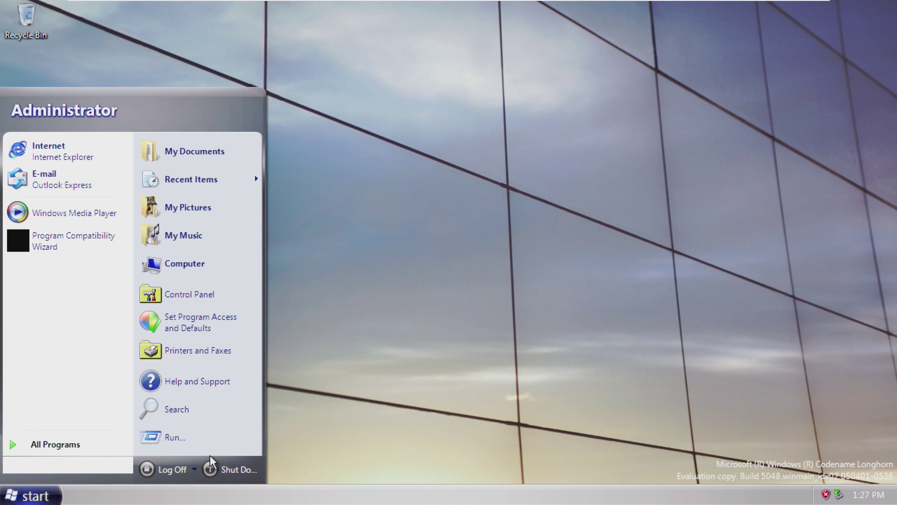
Review the Set Program Access and Defaults configurations, then close the window.
click(188, 323)
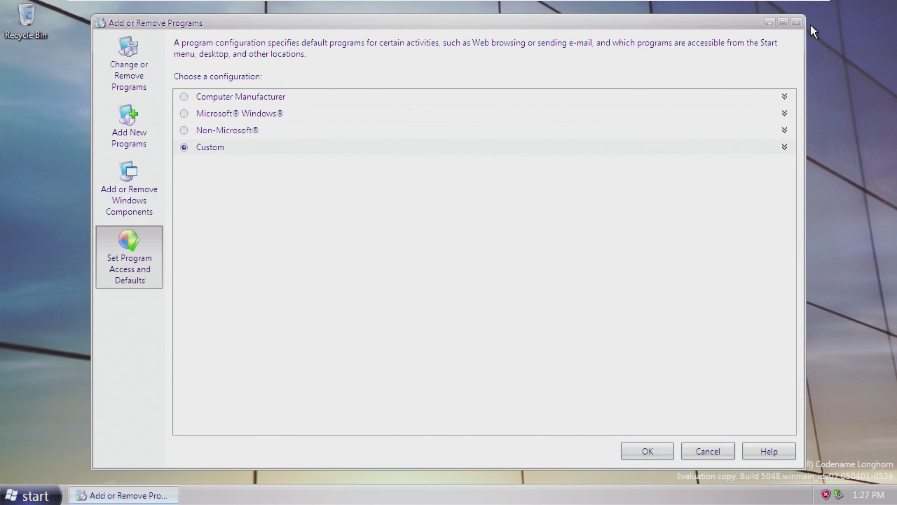
click(797, 23)
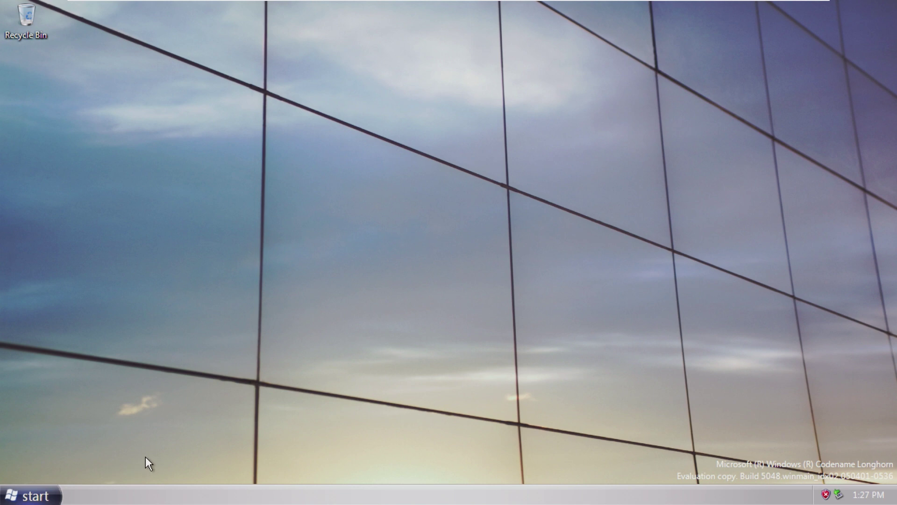
click(54, 494)
Drag a My Documents icon onto the desktop, then drop it into the Recycle Bin.
right_click(94, 213)
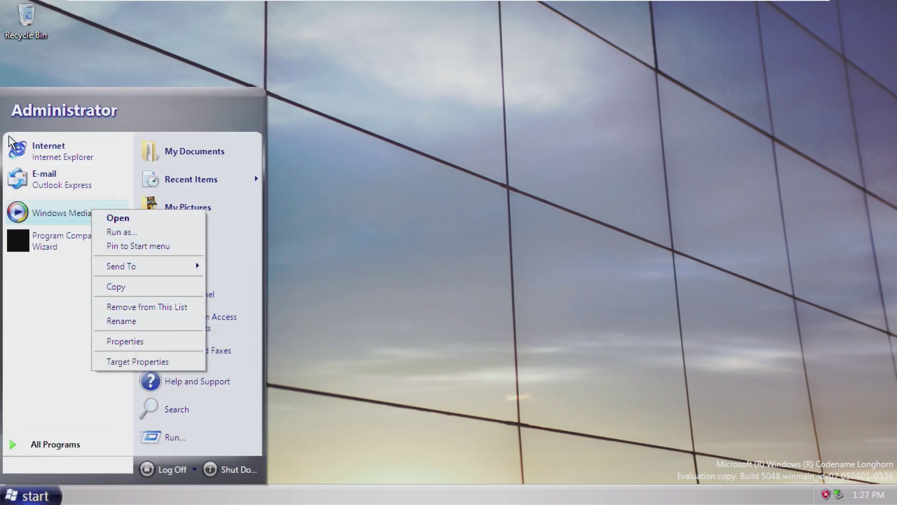
click(172, 146)
drag(172, 147, 379, 171)
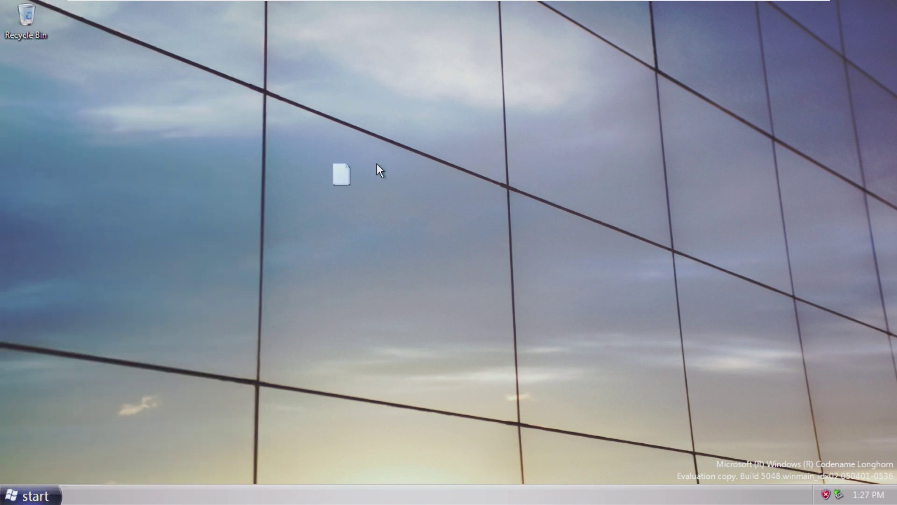
right_click(334, 169)
click(339, 194)
drag(339, 194, 29, 21)
Drag Outlook Express from All Programs onto the desktop as a shortcut.
click(28, 495)
click(28, 446)
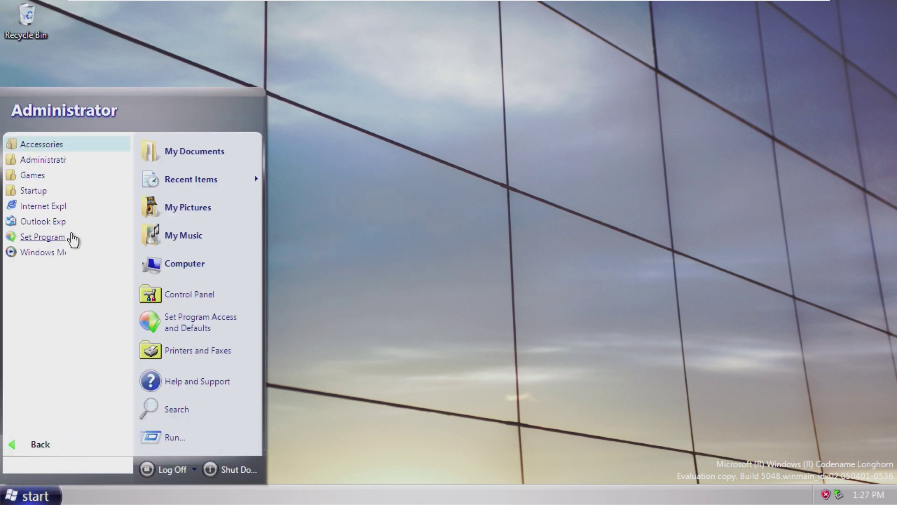
drag(47, 222, 391, 229)
Compare the msimn target properties with the shortcut's own properties, then close both dialogs.
right_click(391, 229)
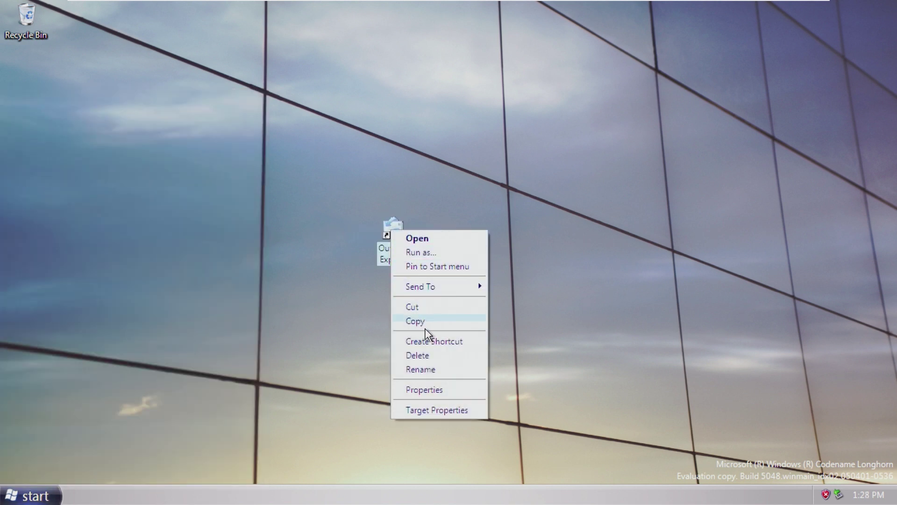
click(443, 408)
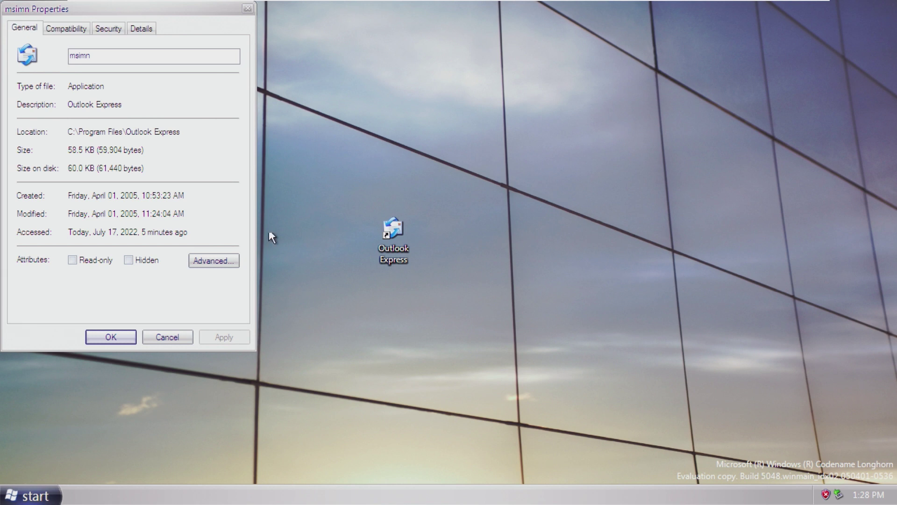
drag(110, 13, 202, 23)
right_click(395, 240)
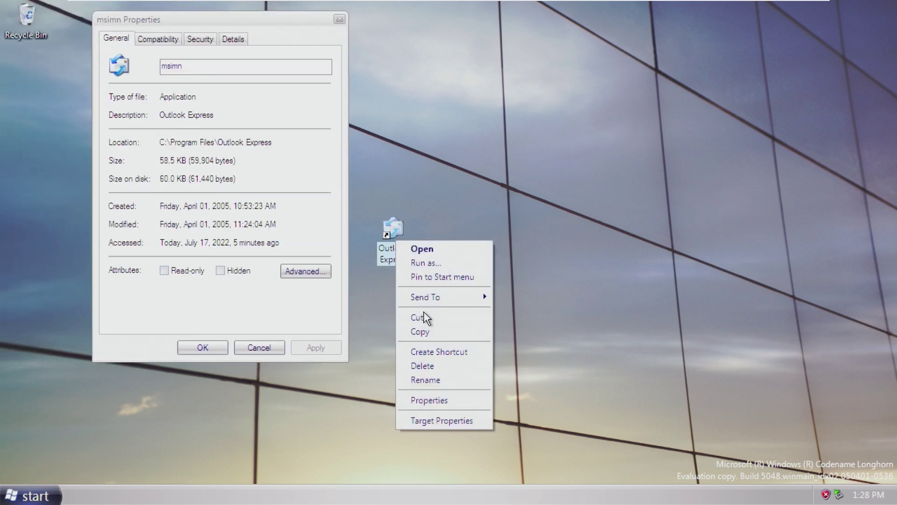
click(433, 400)
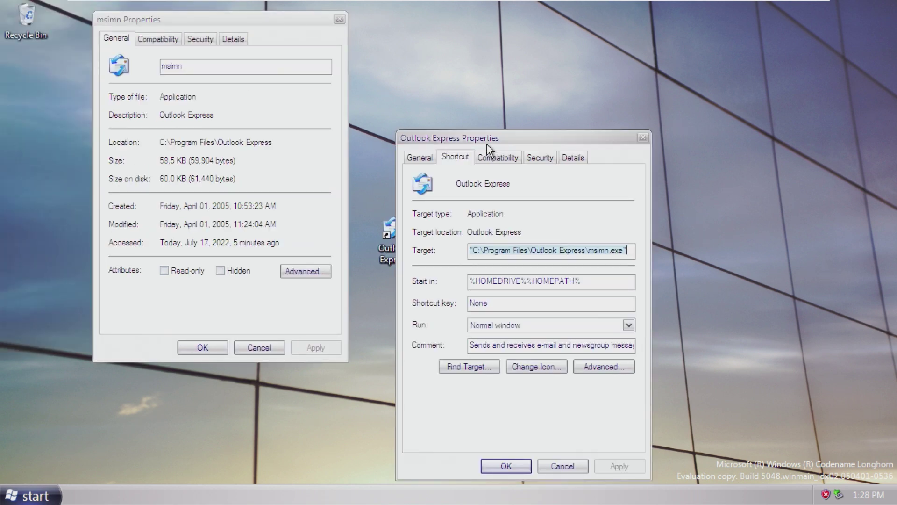
drag(491, 133, 441, 33)
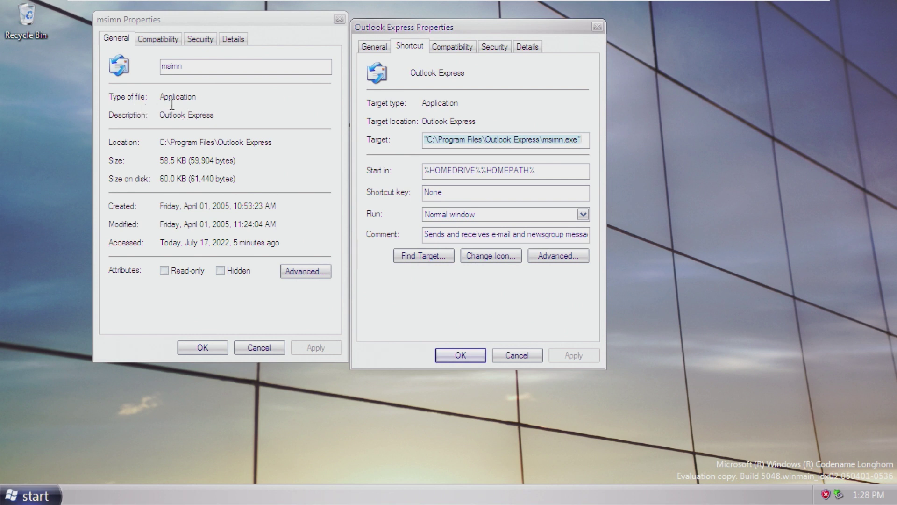
key(Escape)
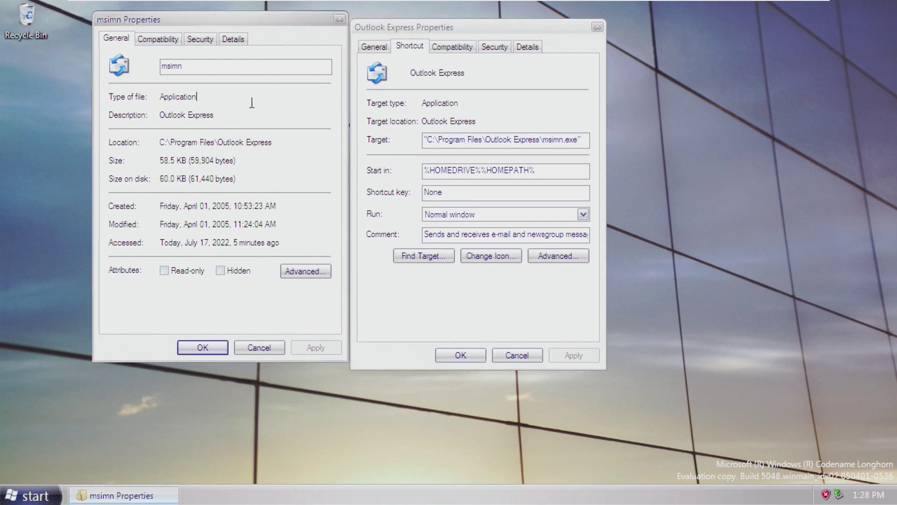
click(596, 27)
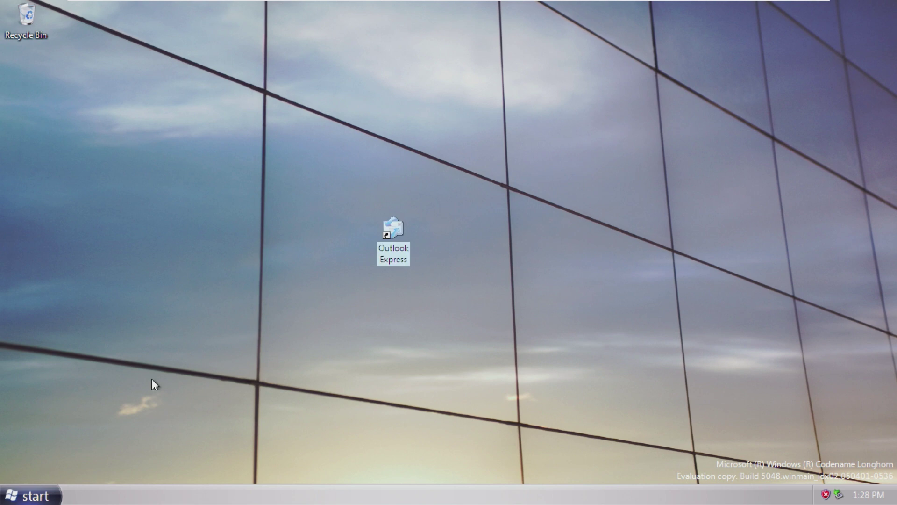
Launch Outlook Express from the Start menu's E-mail entry and cancel the Internet Connection Wizard.
click(51, 496)
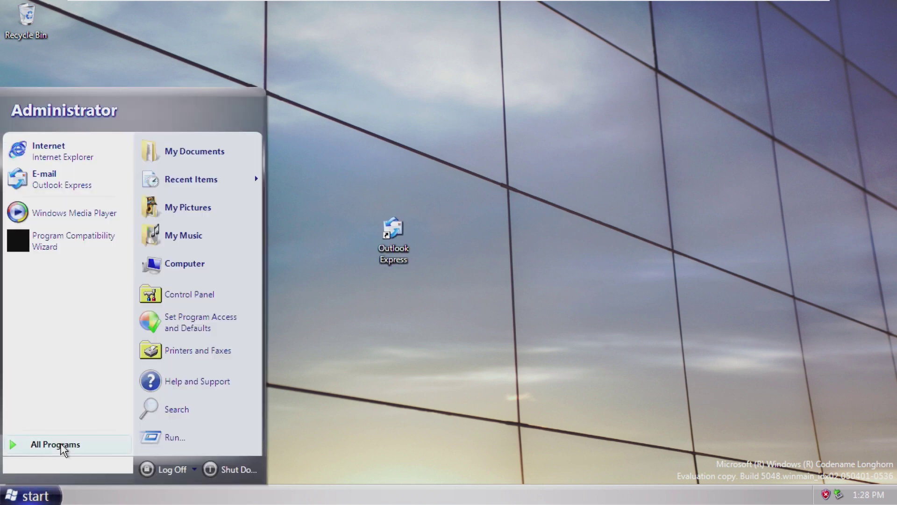
click(50, 178)
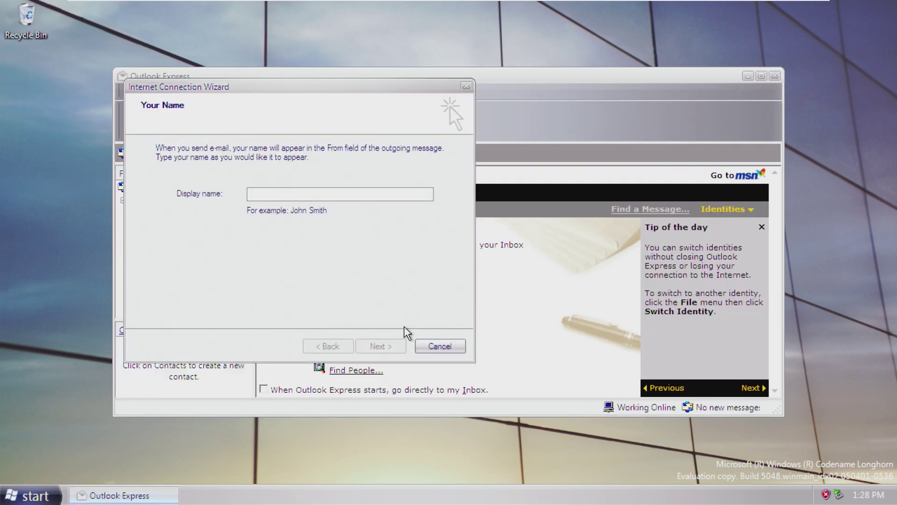
click(431, 349)
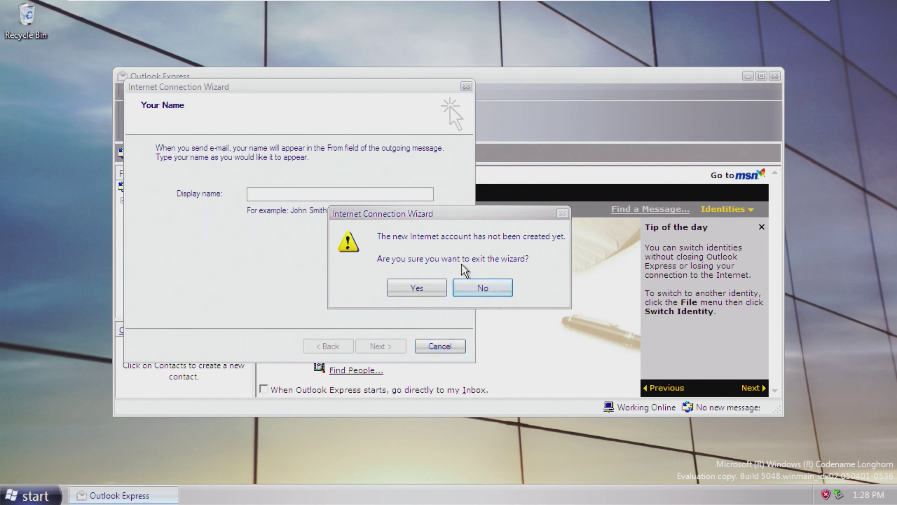
click(431, 286)
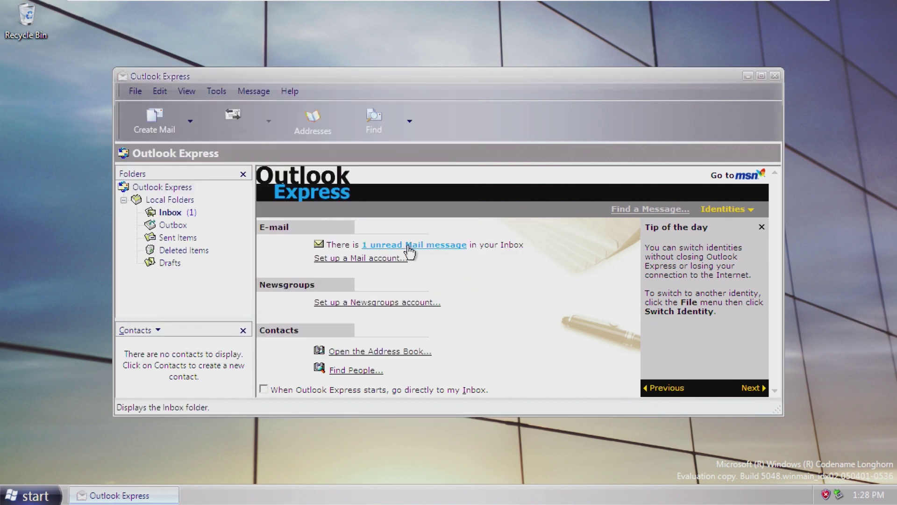
Read the Welcome to Outlook Express 6 message maximized, then close it and Outlook Express.
click(409, 246)
double_click(422, 188)
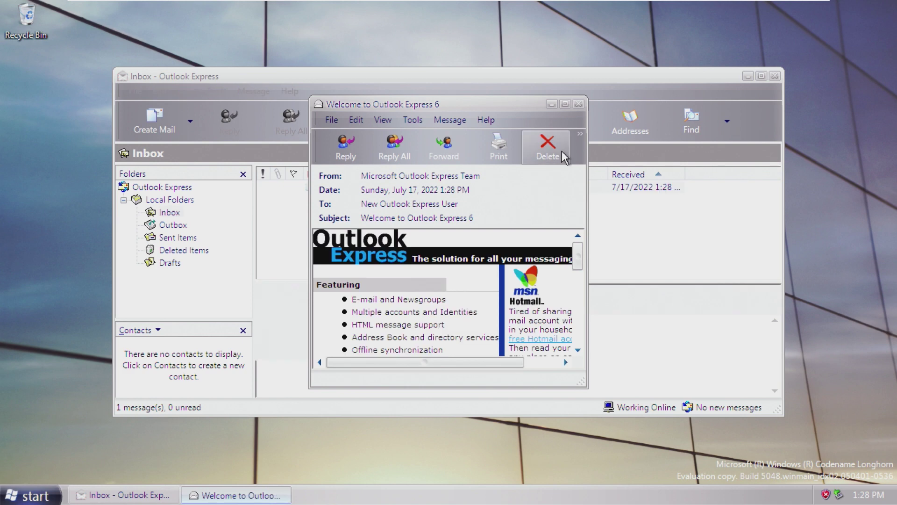
click(566, 104)
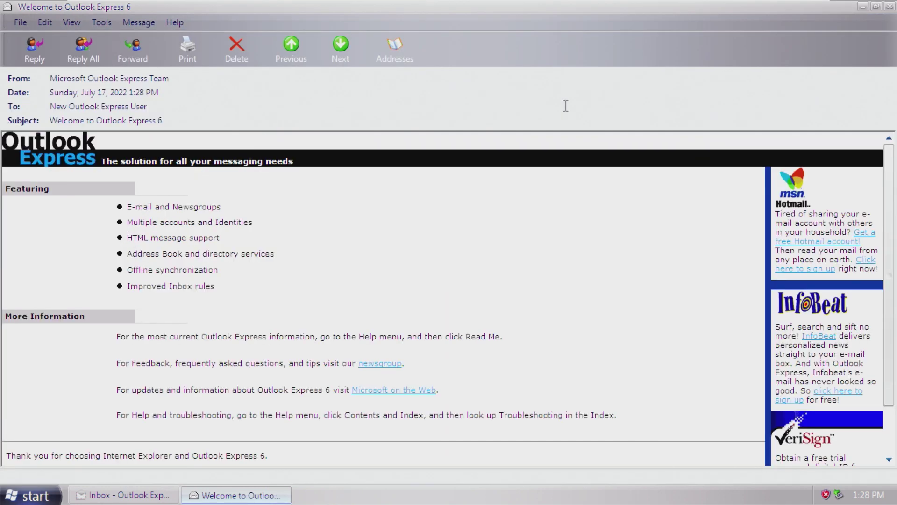
scroll(551, 317, down, 3)
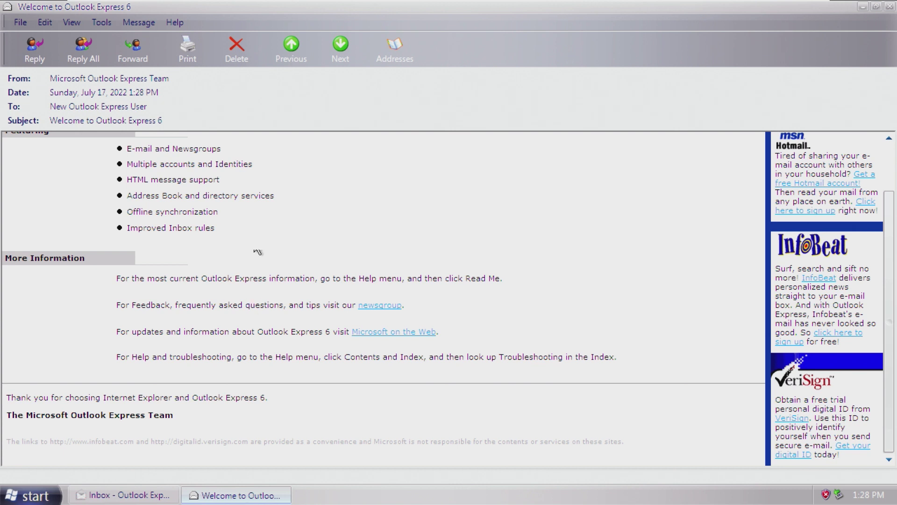
click(890, 6)
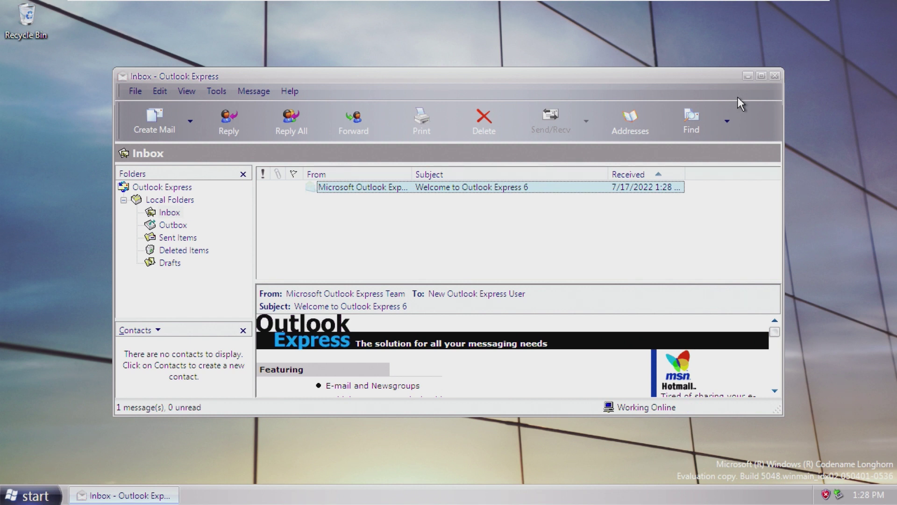
click(774, 77)
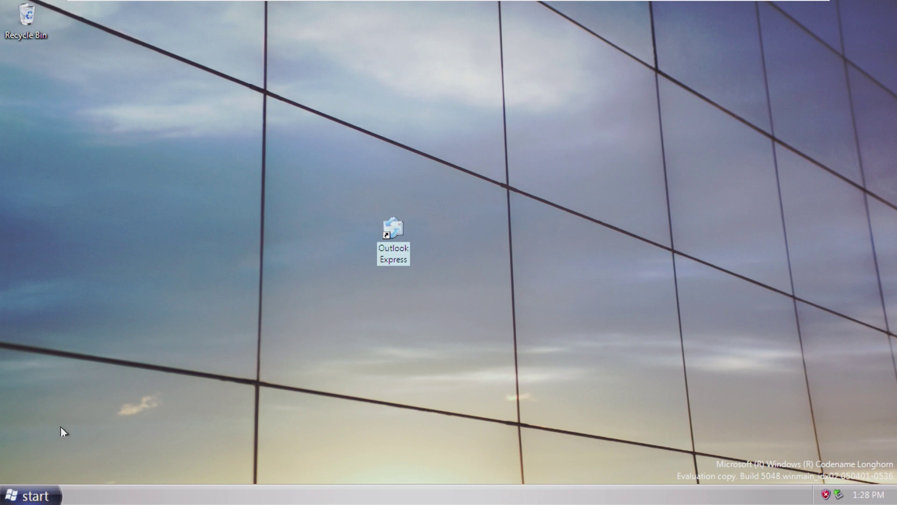
click(14, 494)
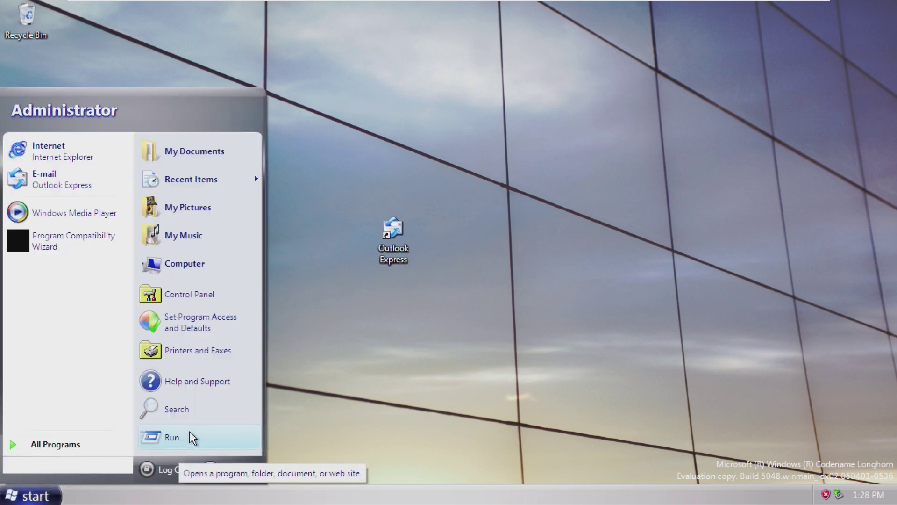